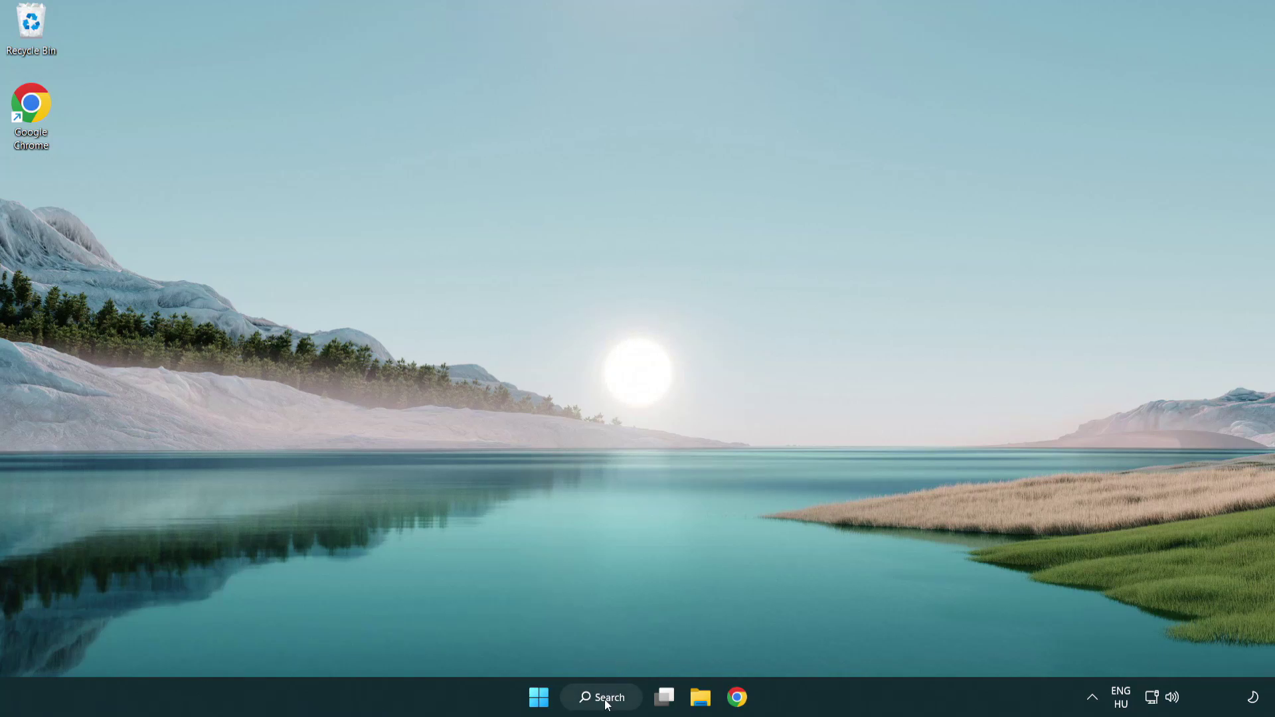
Search Windows for 'device manager' and launch Device Manager
click(605, 706)
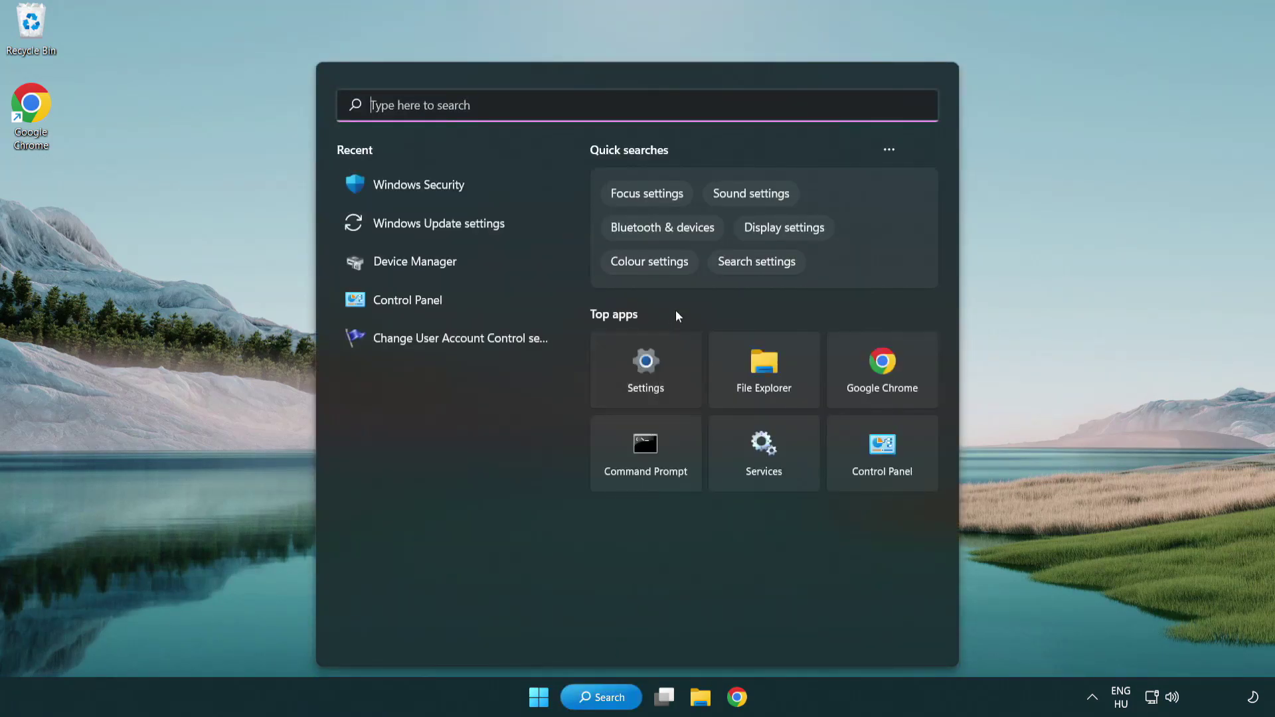
text(device manager)
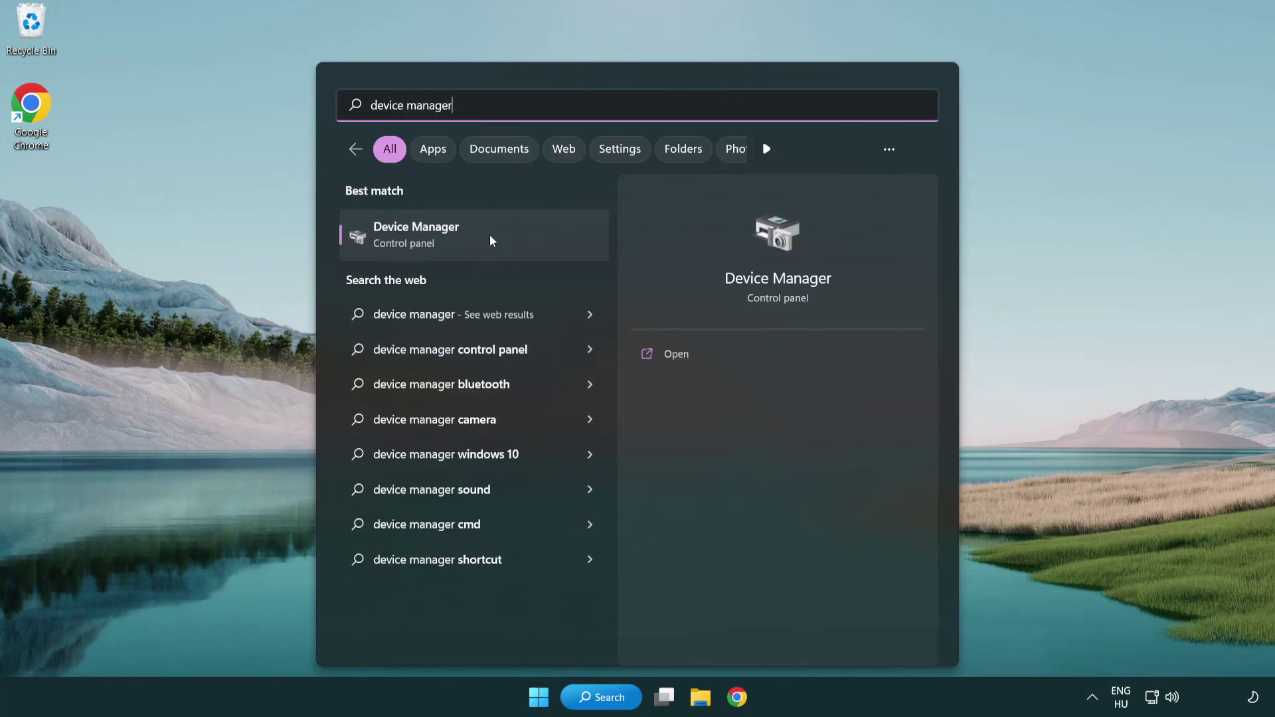
click(510, 241)
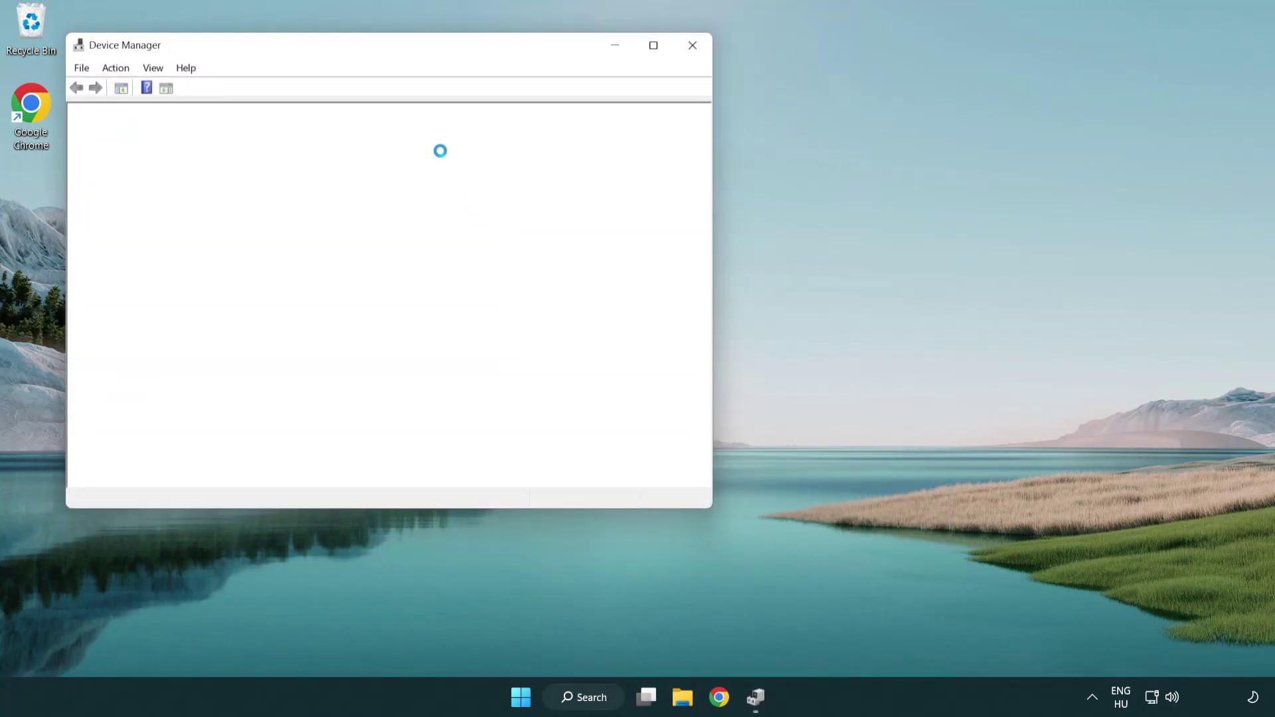
Expand Display adapters and select the VMware SVGA 3D adapter
drag(349, 50, 561, 128)
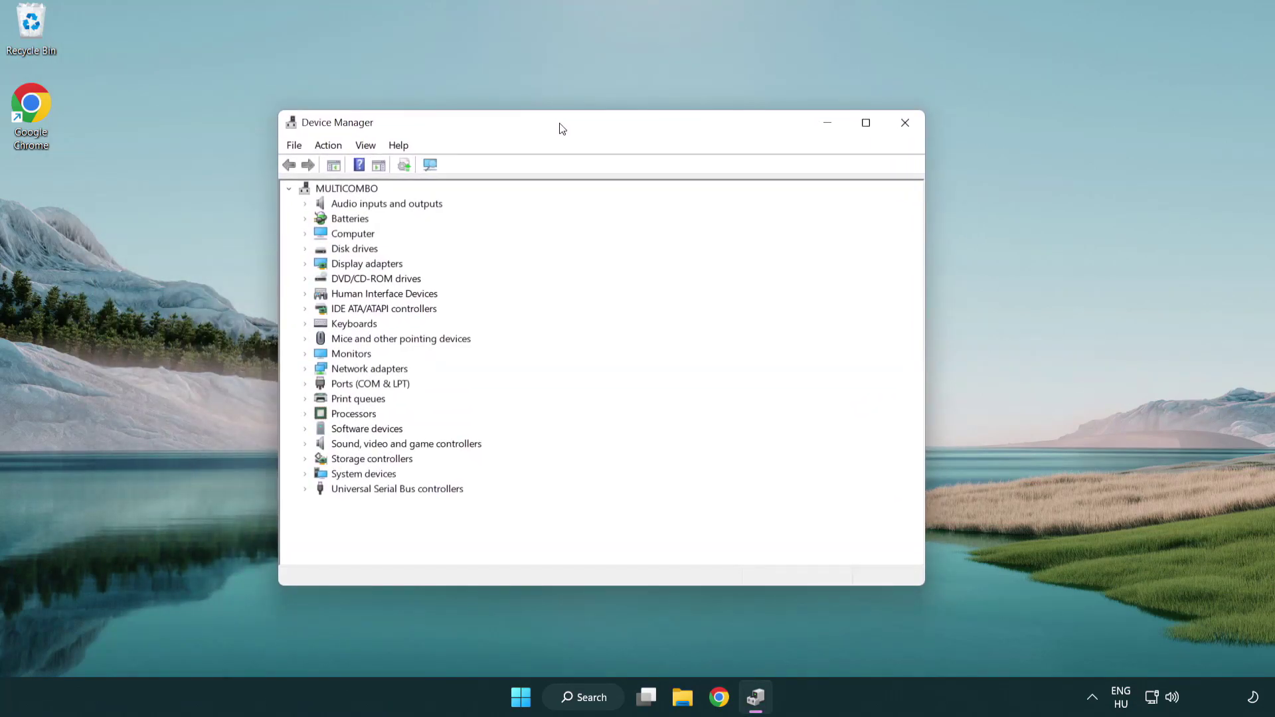
click(349, 268)
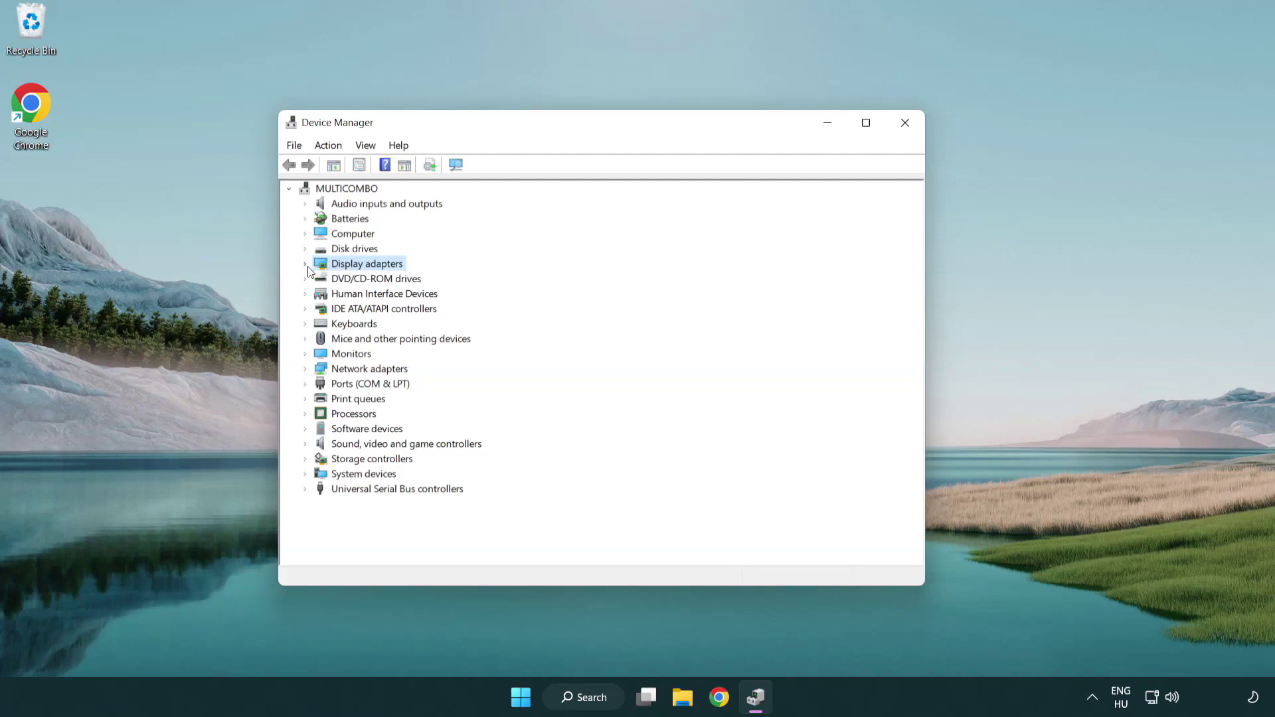
click(305, 266)
click(368, 285)
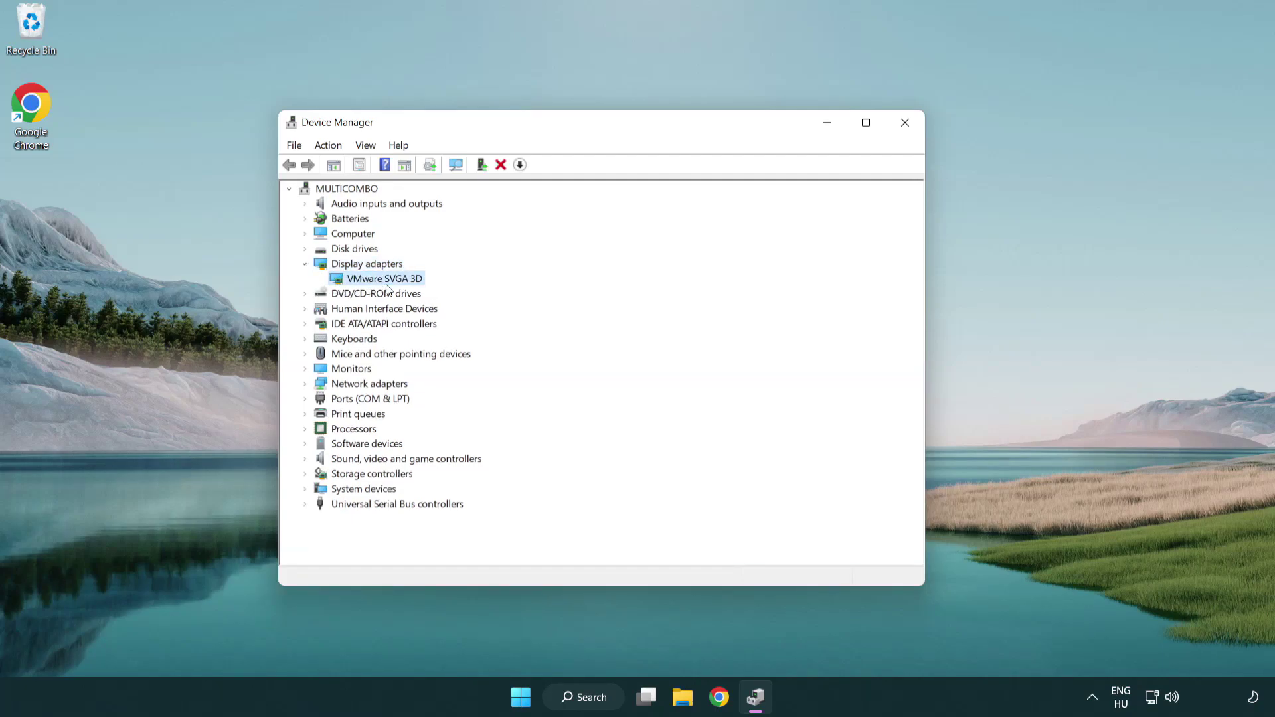
Auto-search for a newer VMware SVGA 3D driver, find it current, and close Device Manager
right_click(380, 284)
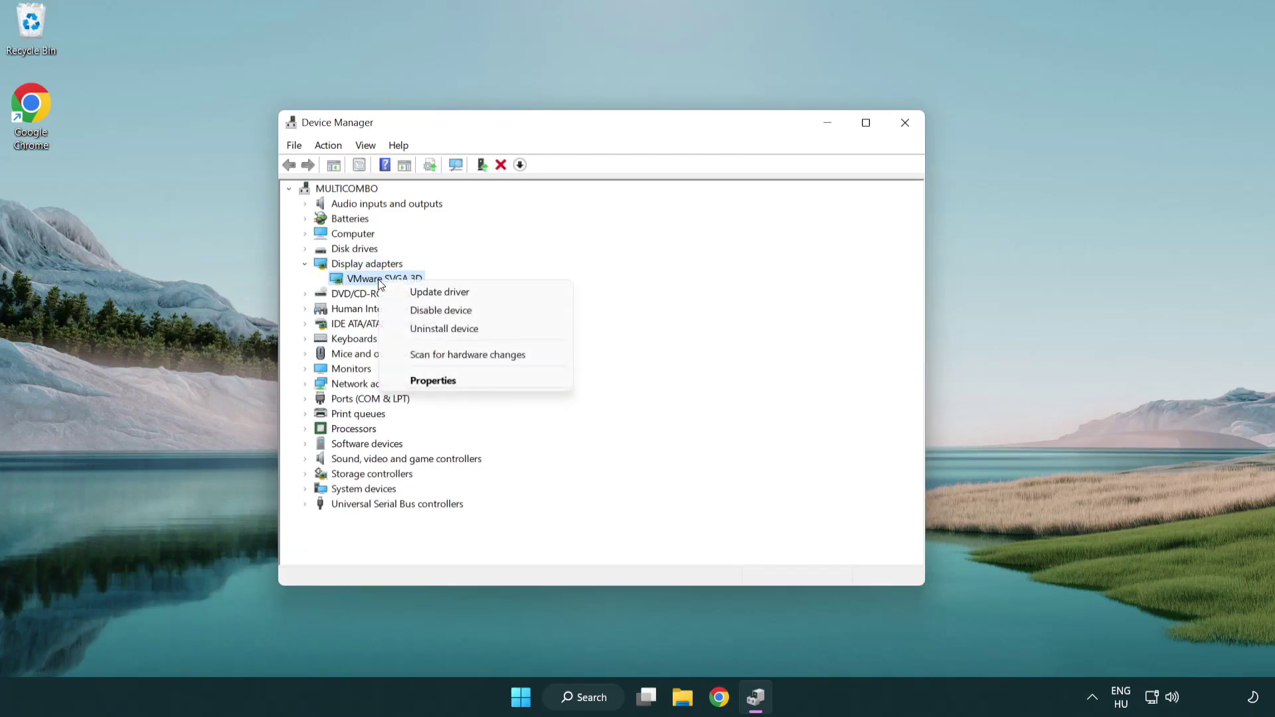
click(502, 293)
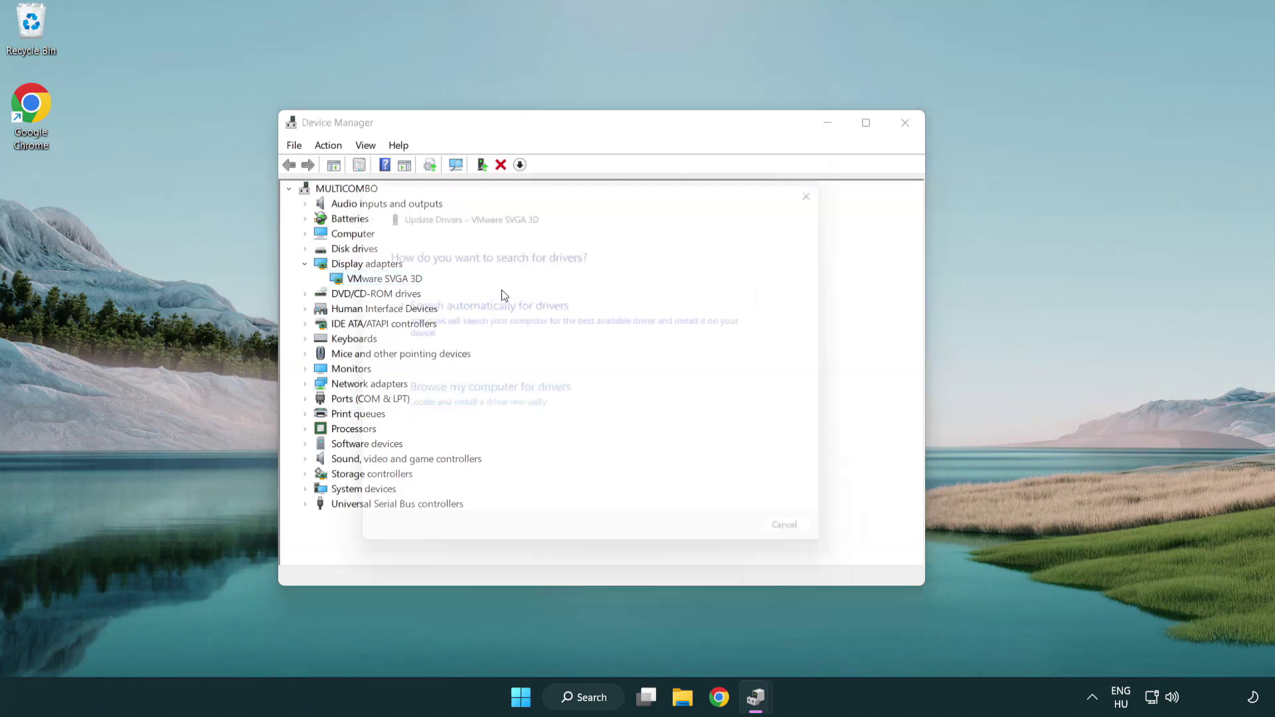
drag(529, 197, 556, 189)
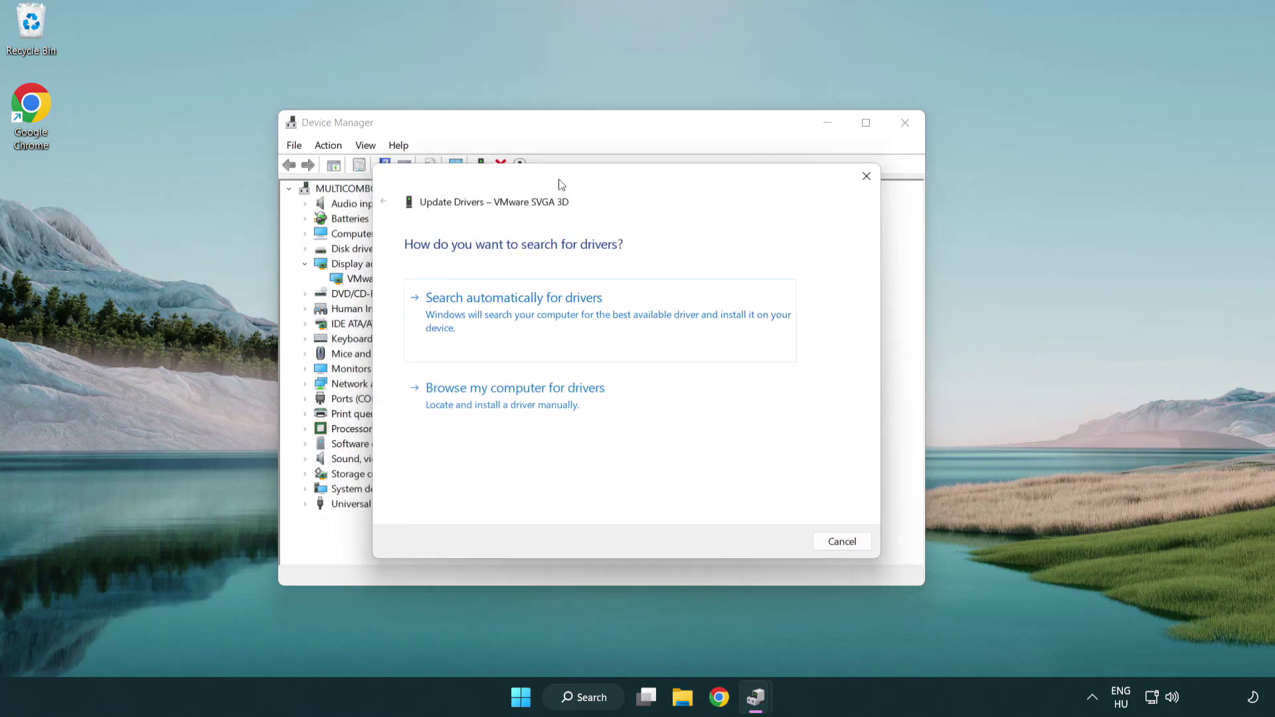
click(562, 313)
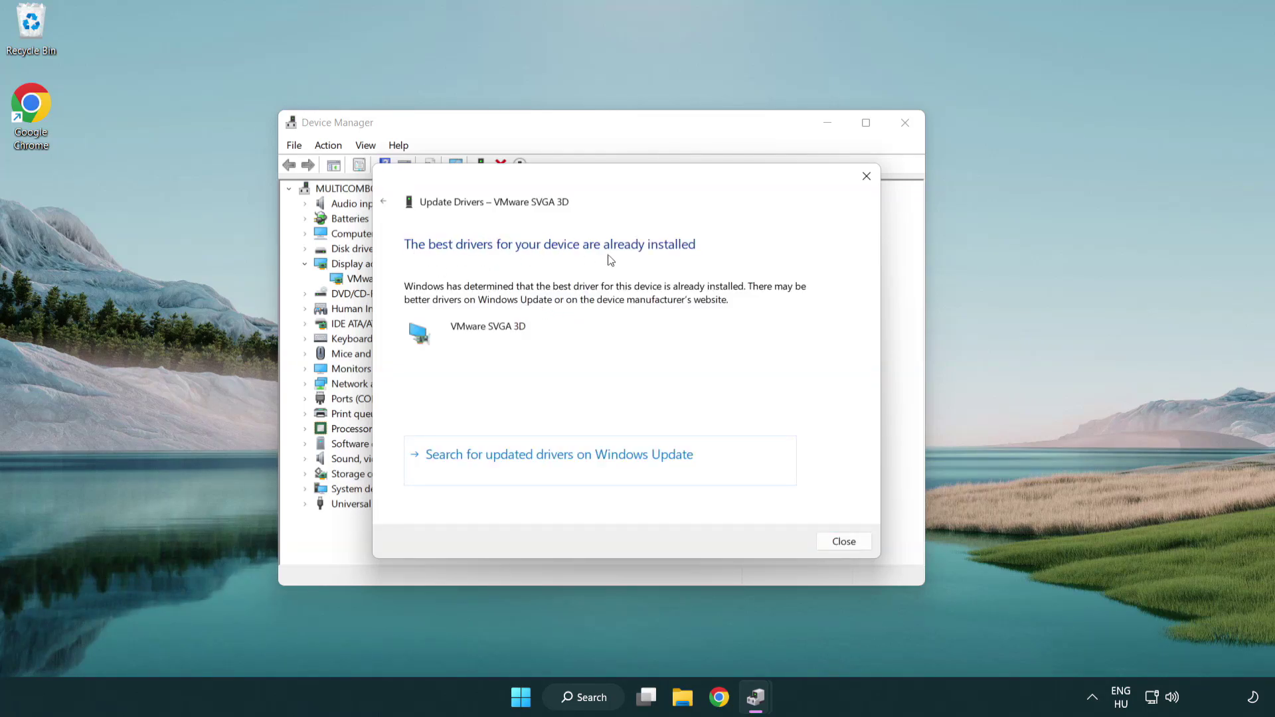
click(844, 542)
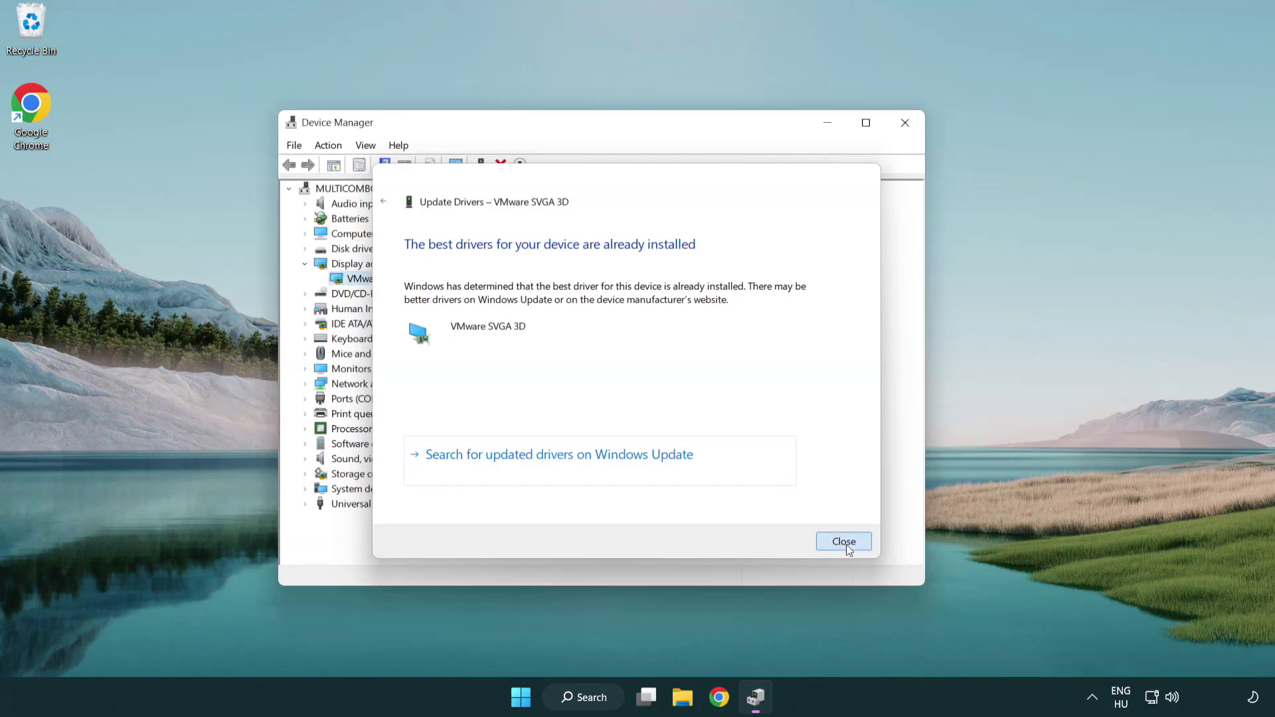
click(907, 126)
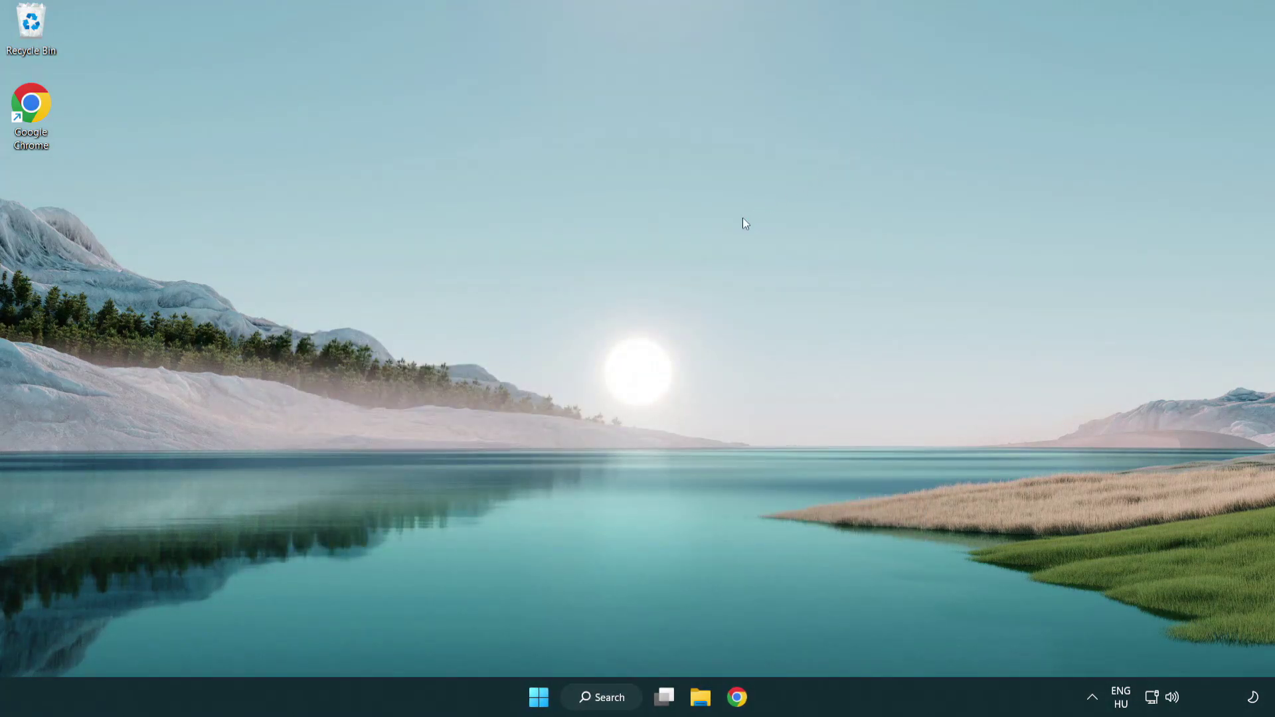
Search Windows for 'update' and open Windows Update settings
click(611, 696)
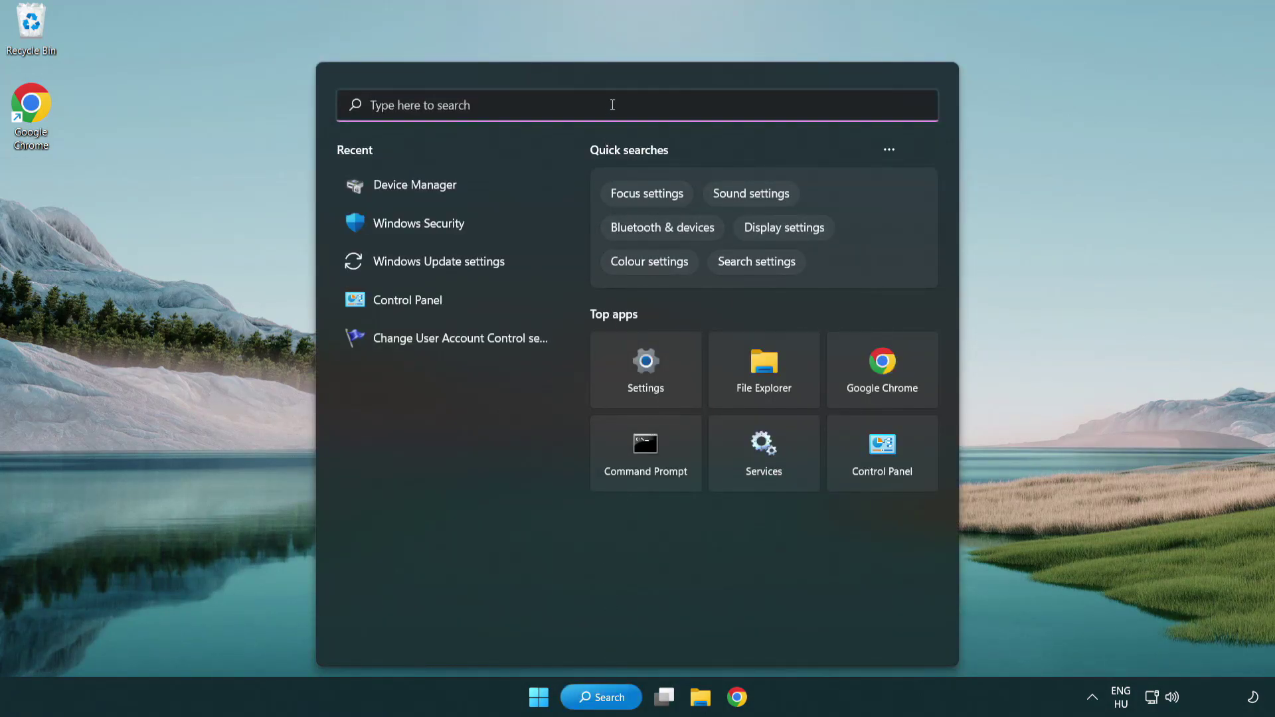
text(update)
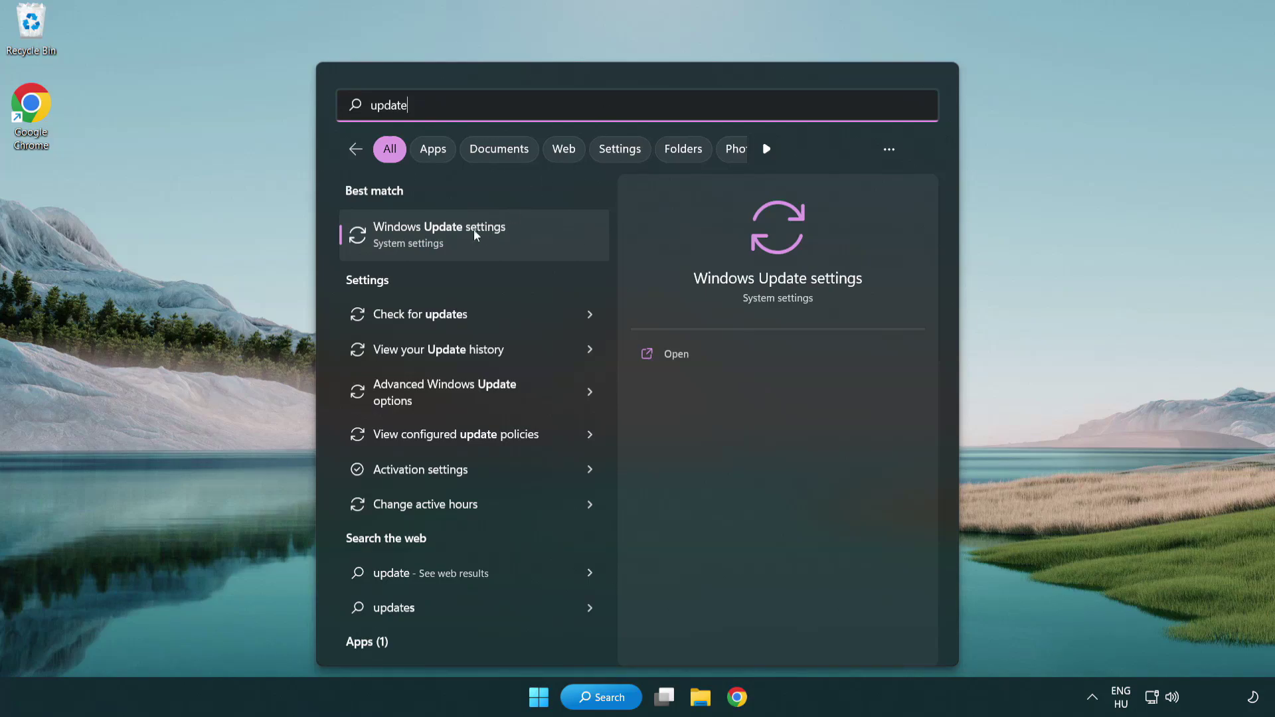
click(499, 245)
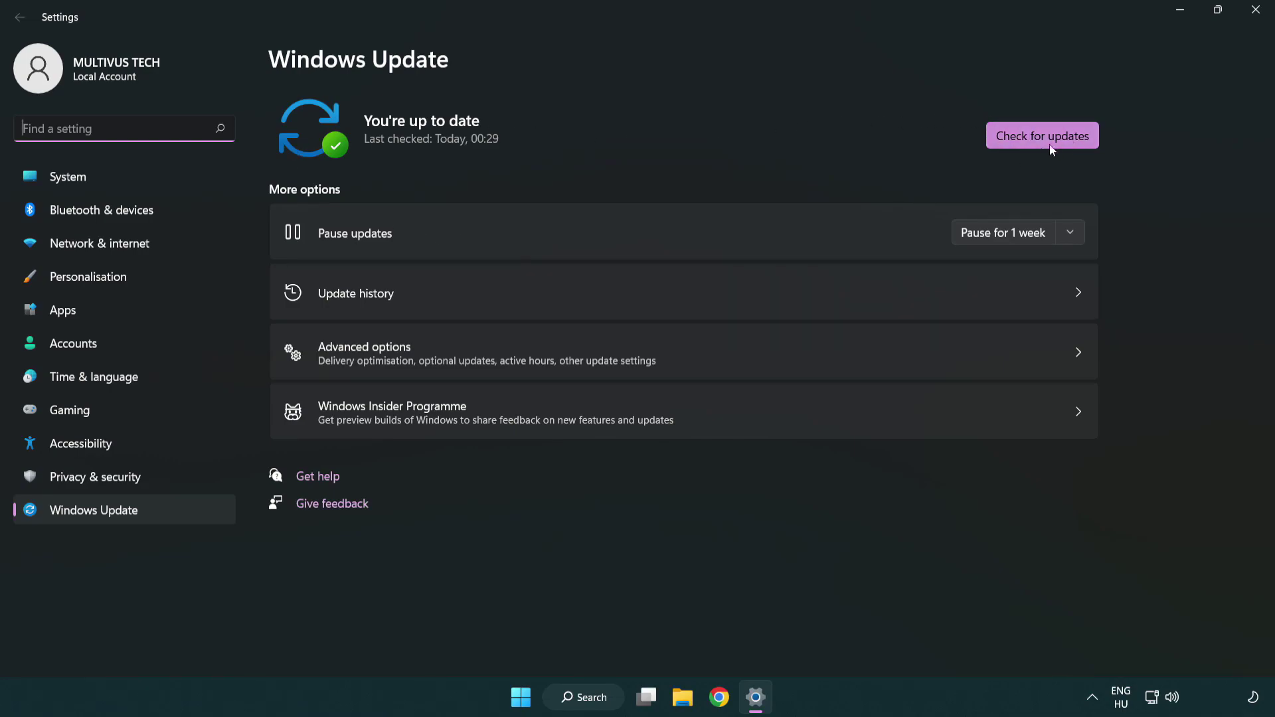
Recheck for Windows updates, confirm the PC is up to date, and close Settings
click(1068, 142)
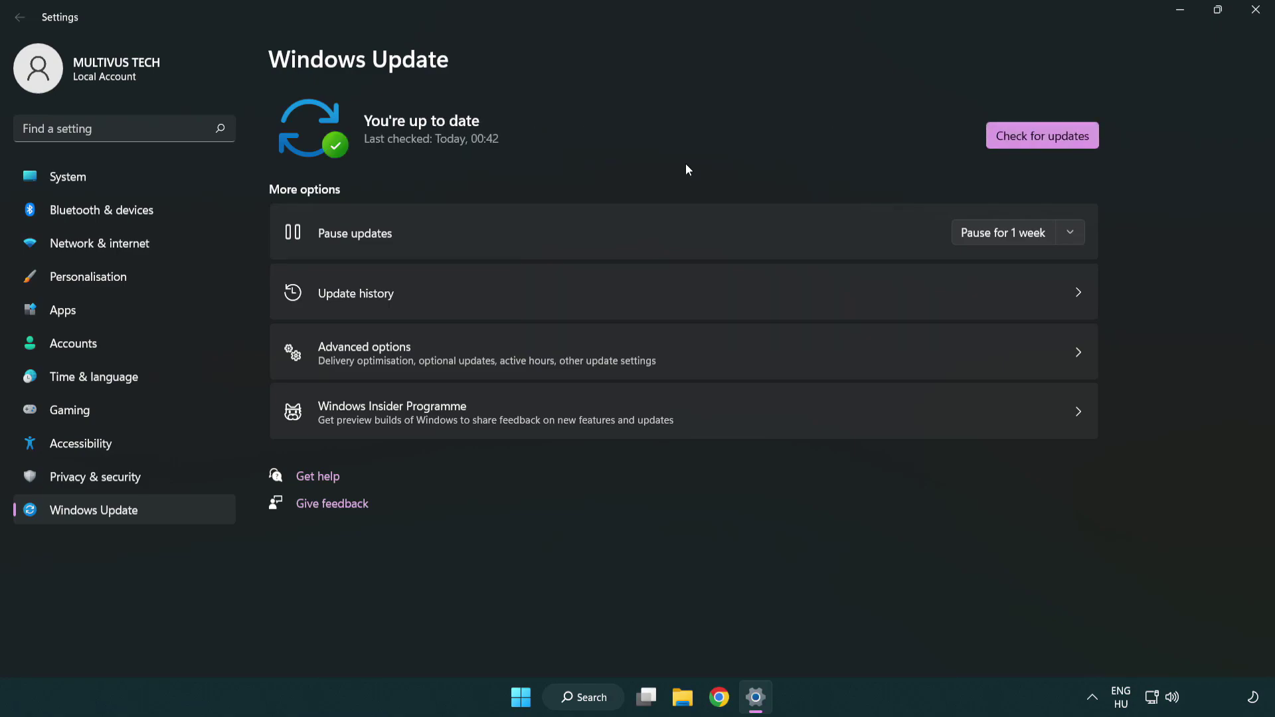
click(1254, 12)
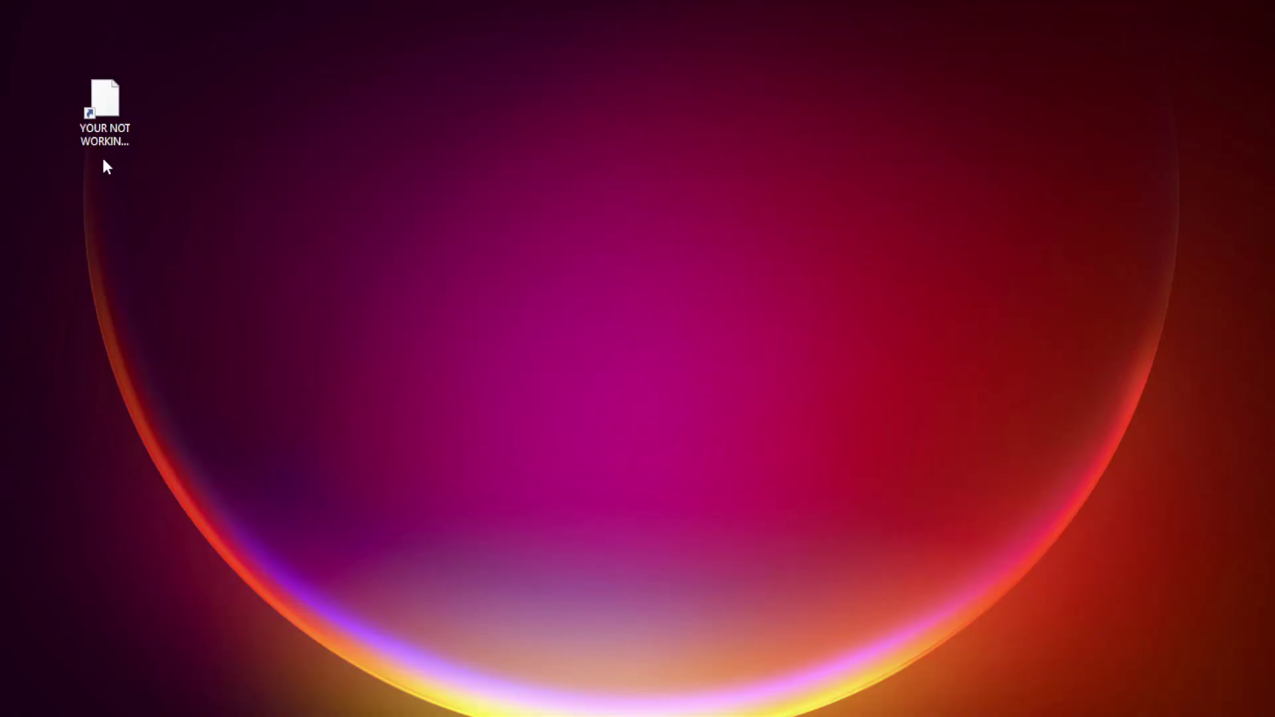
click(90, 150)
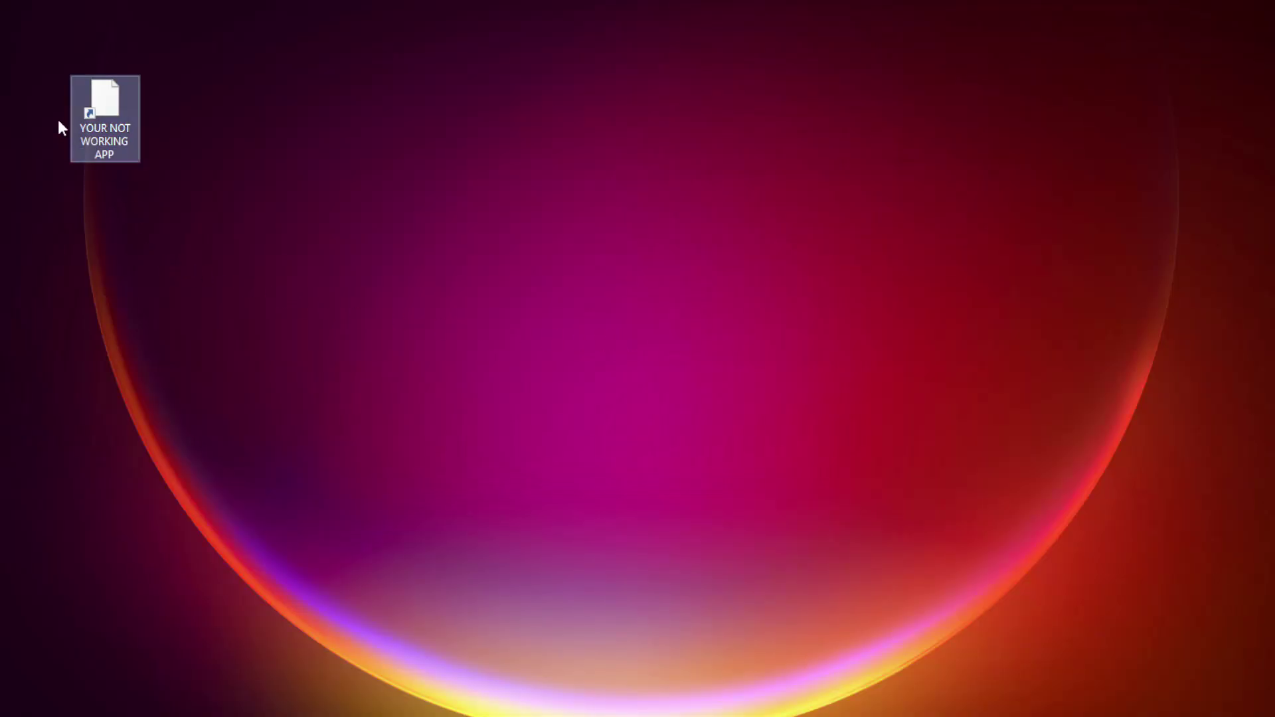
Enable Windows 8 compatibility mode in the app shortcut's Properties
right_click(103, 93)
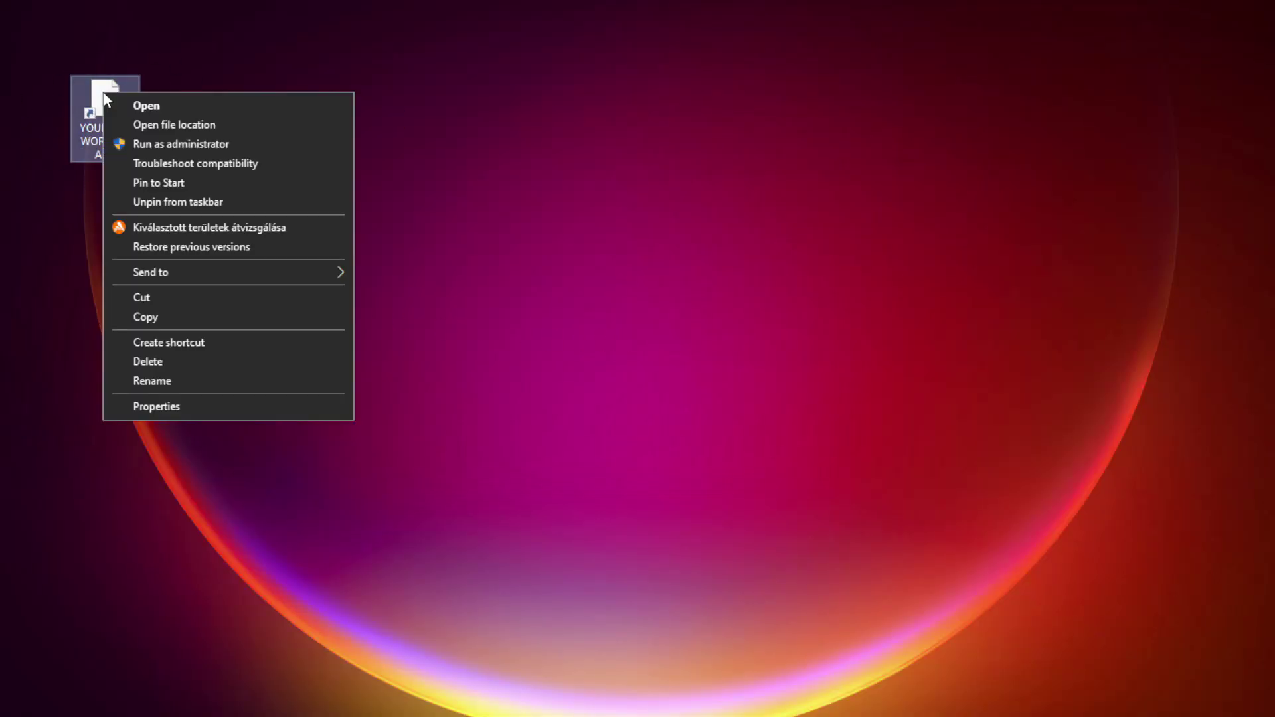
click(256, 407)
drag(277, 103, 641, 140)
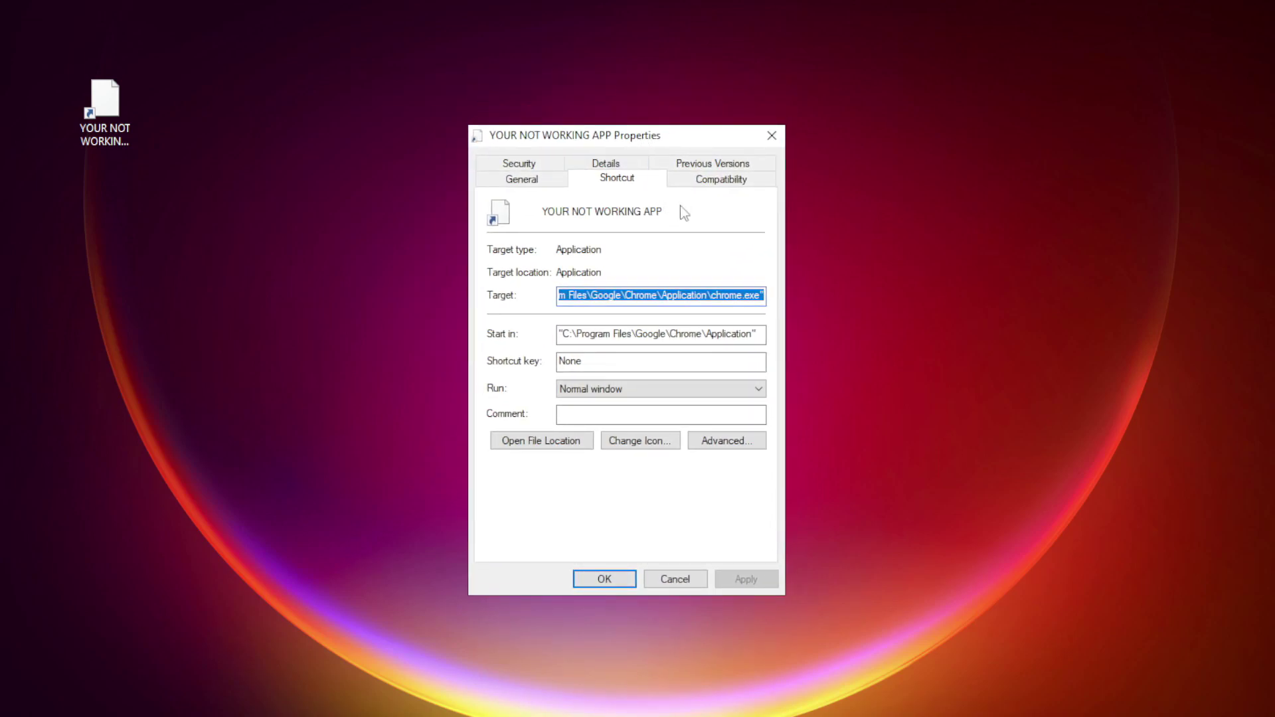
click(747, 182)
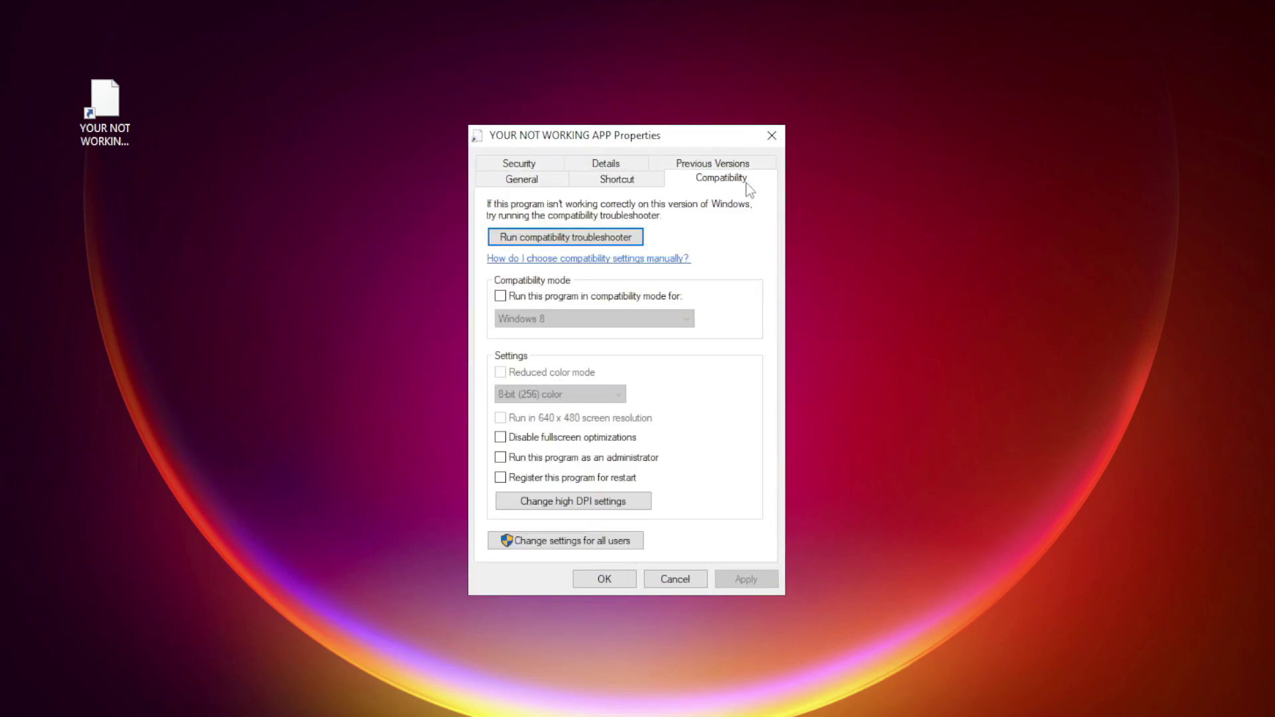
click(521, 301)
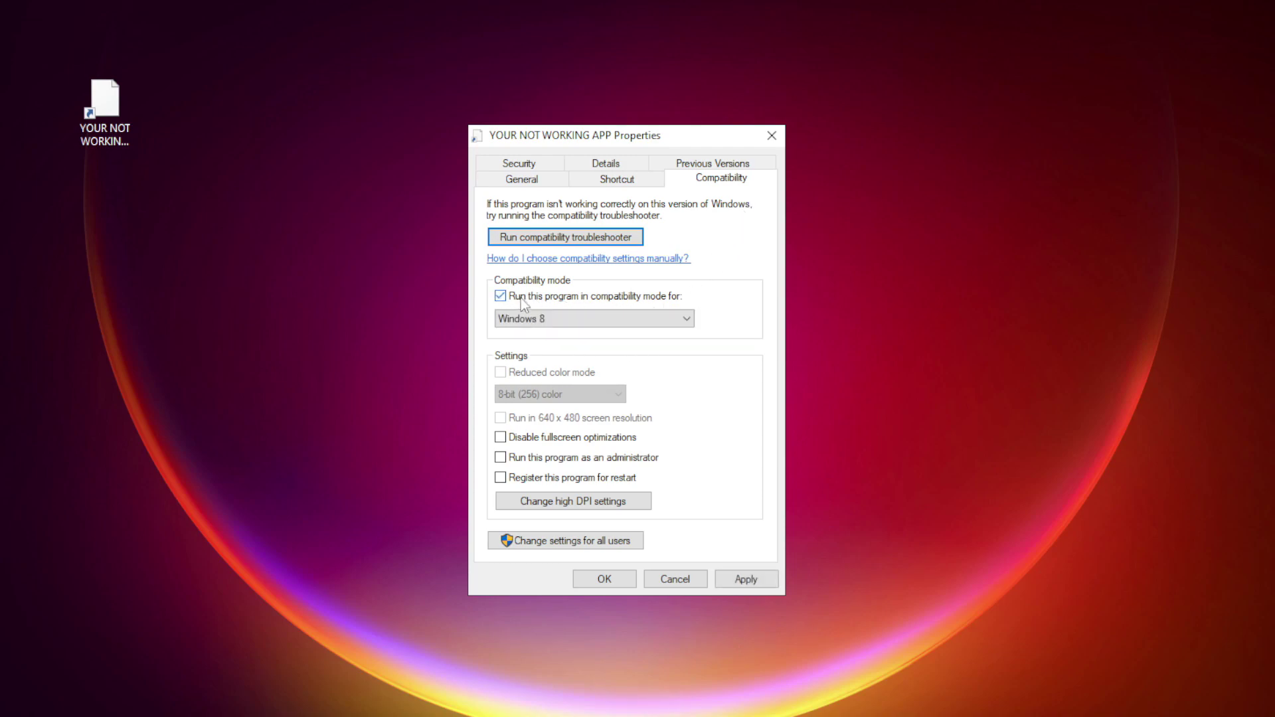
click(568, 318)
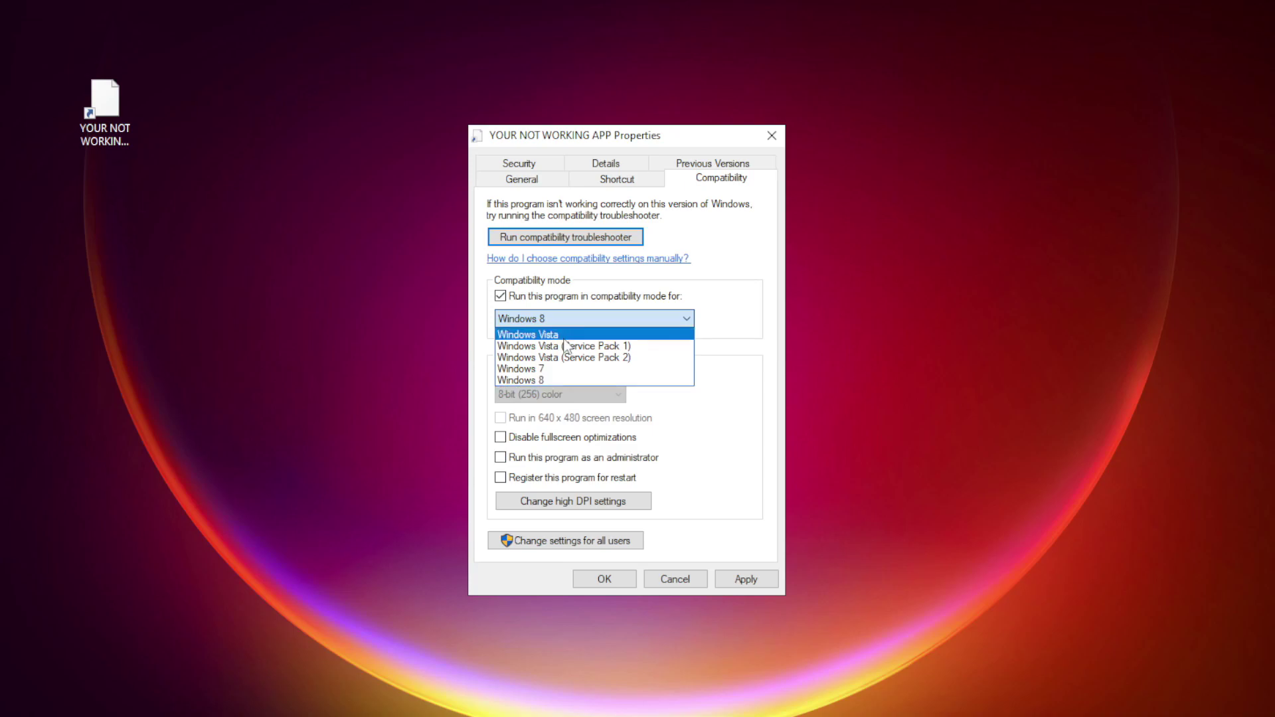
click(557, 379)
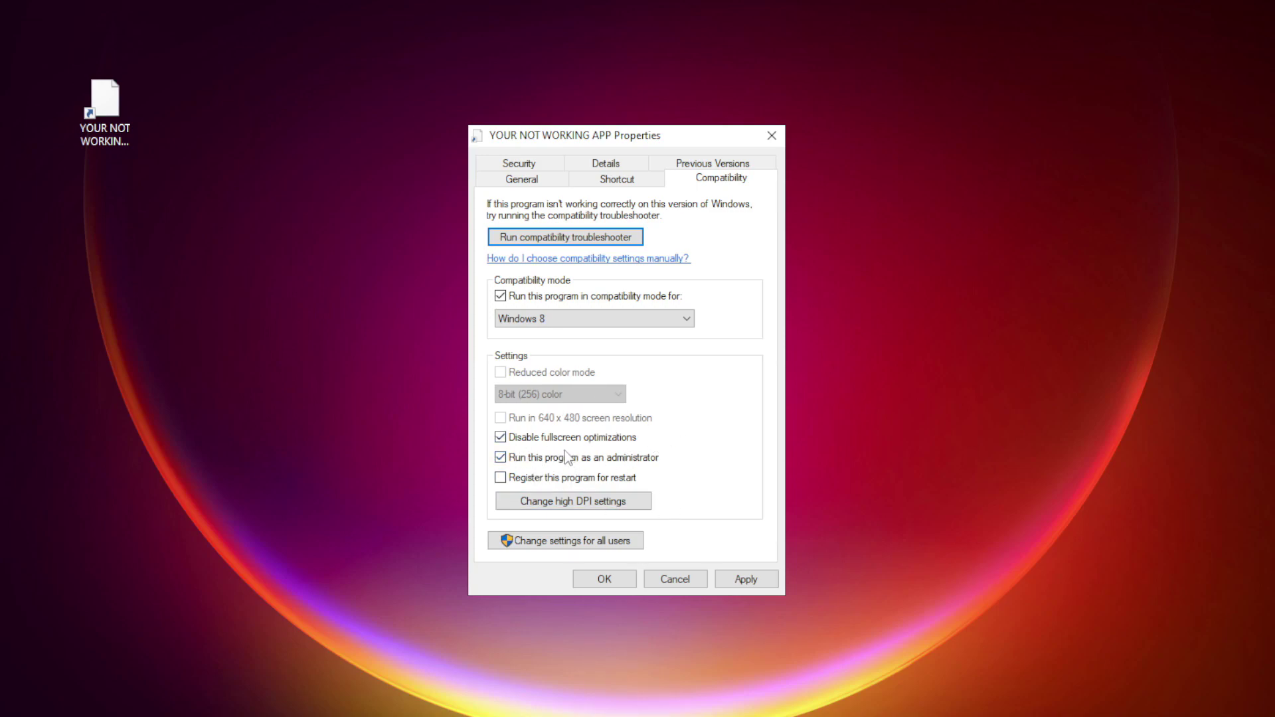
Apply the compatibility settings and relaunch the app from its desktop shortcut
click(747, 579)
click(605, 580)
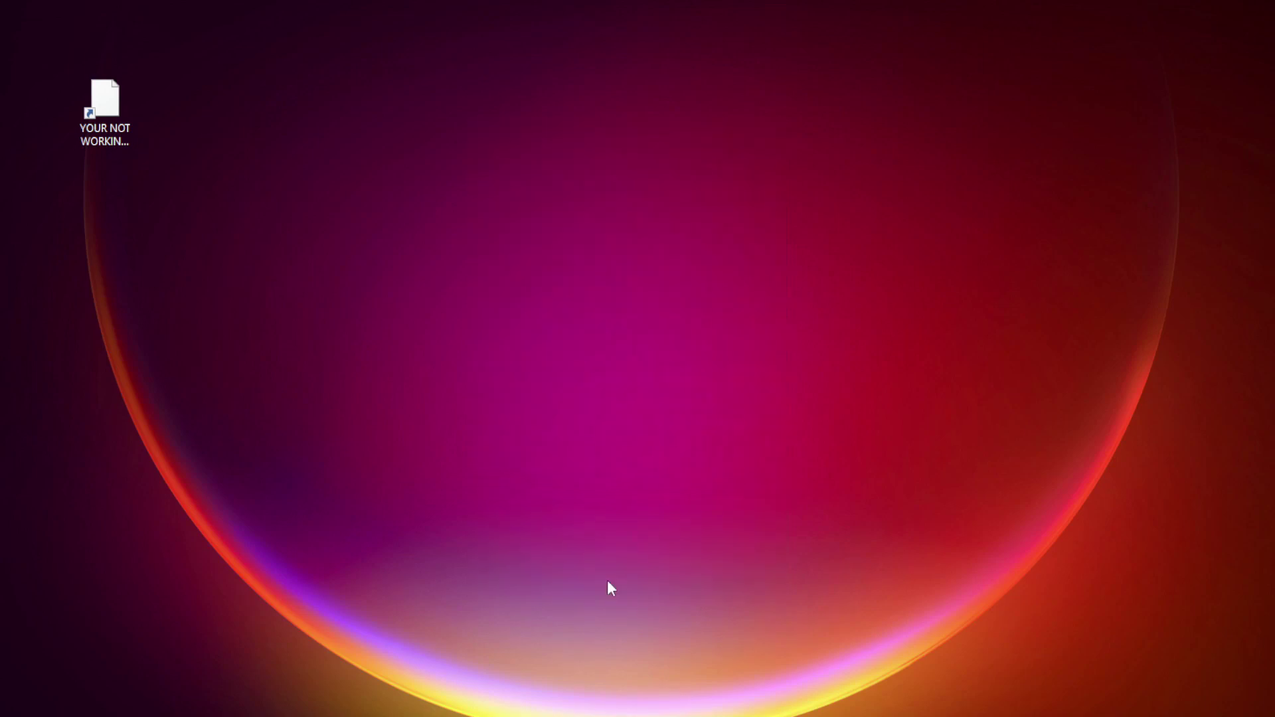
double_click(97, 115)
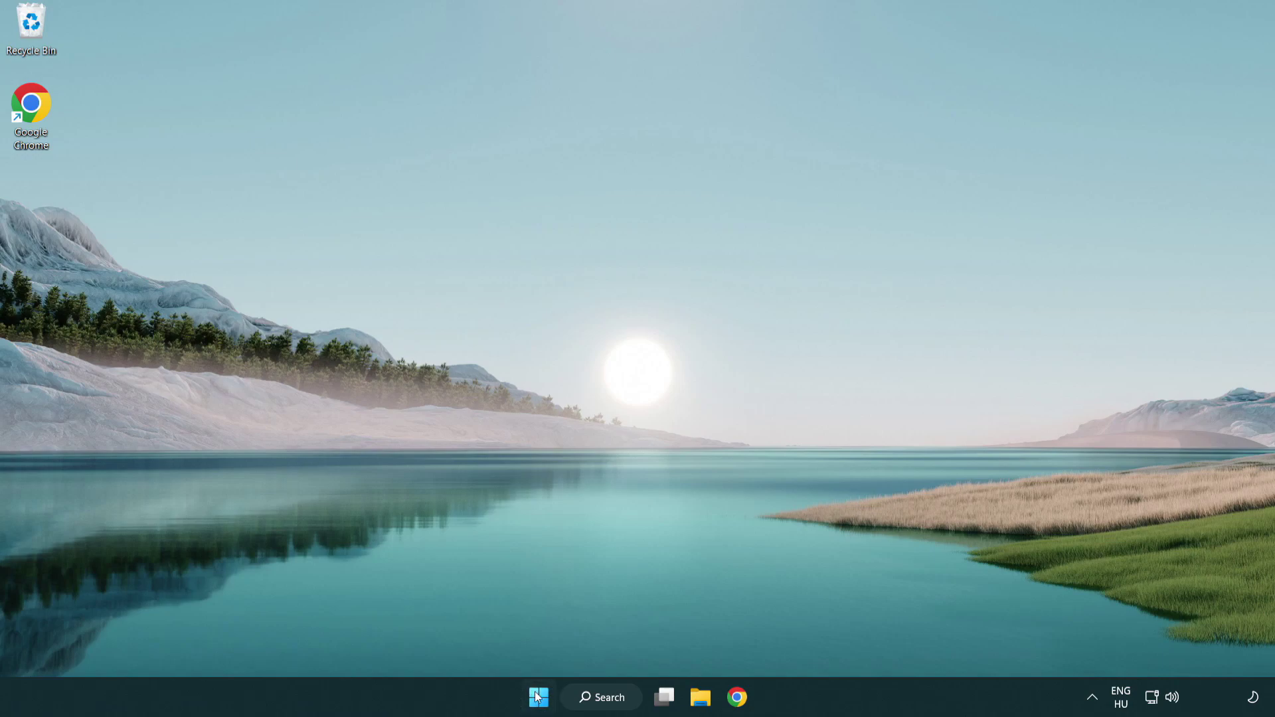
Open Task Manager from the Start button's power-user menu
right_click(540, 703)
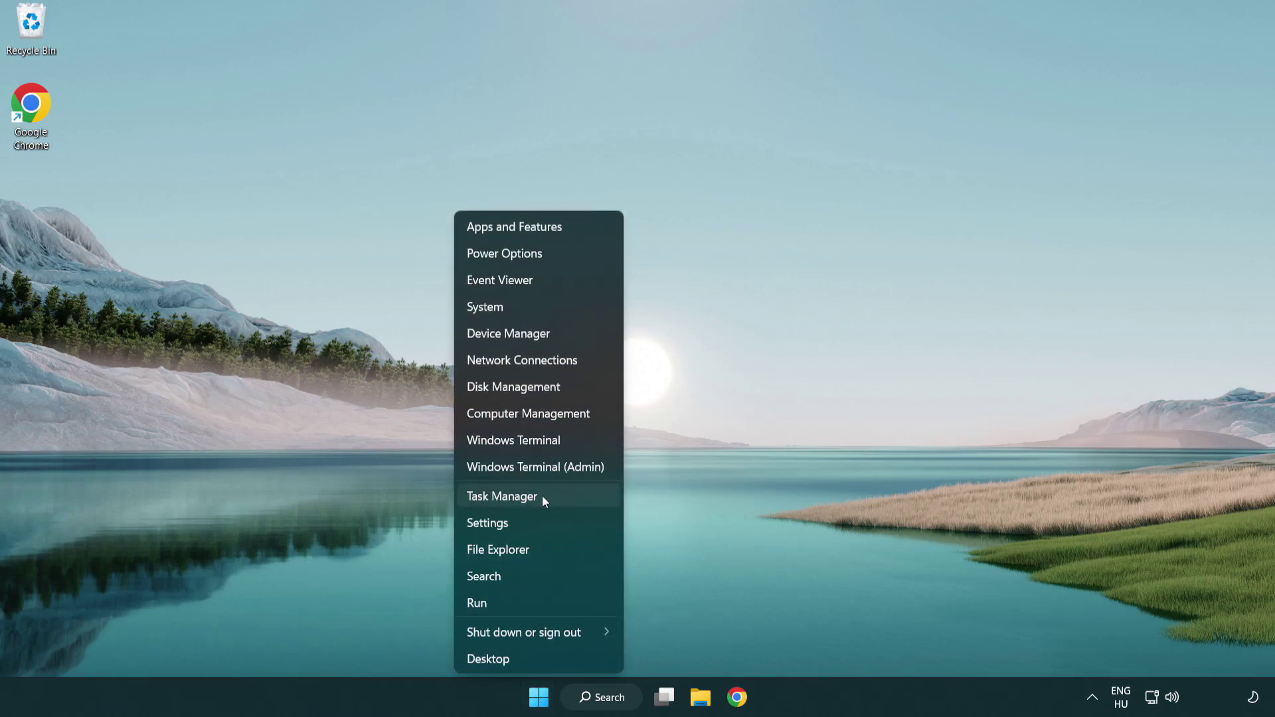
click(563, 504)
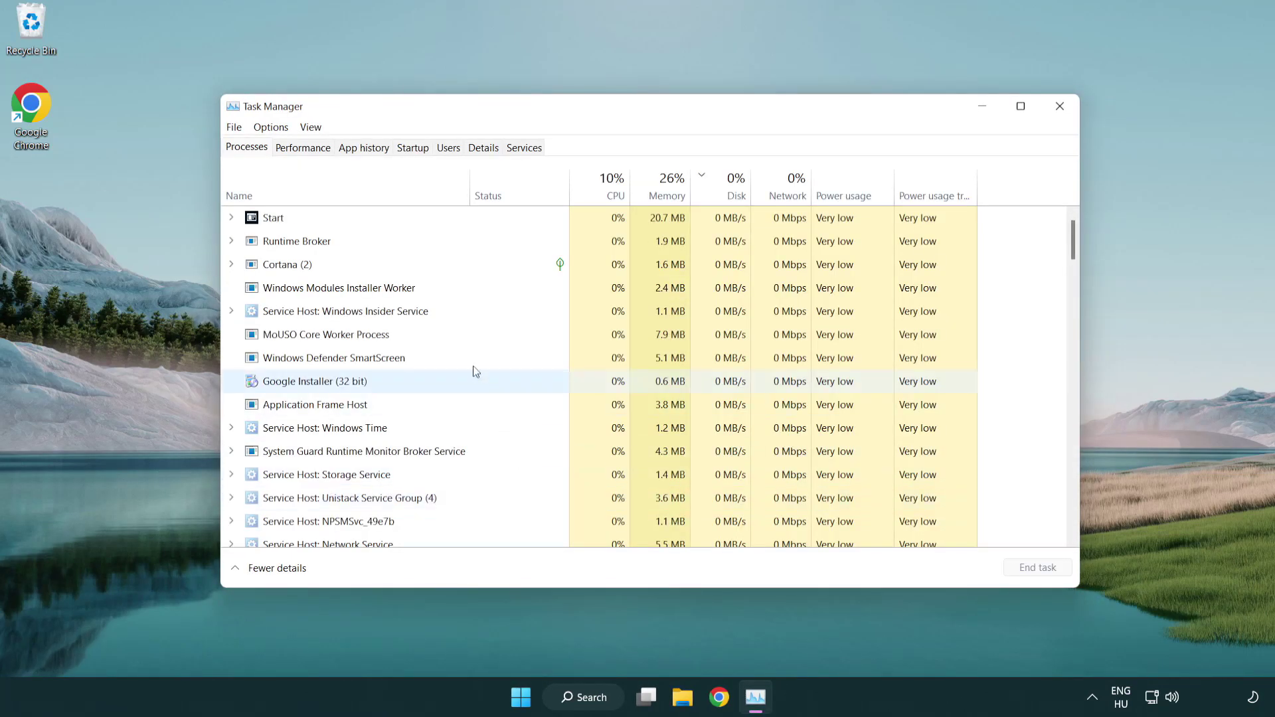
Disable Terminal, Phone Link, Cortana and Windows Security notifications at startup, then close Task Manager
click(415, 149)
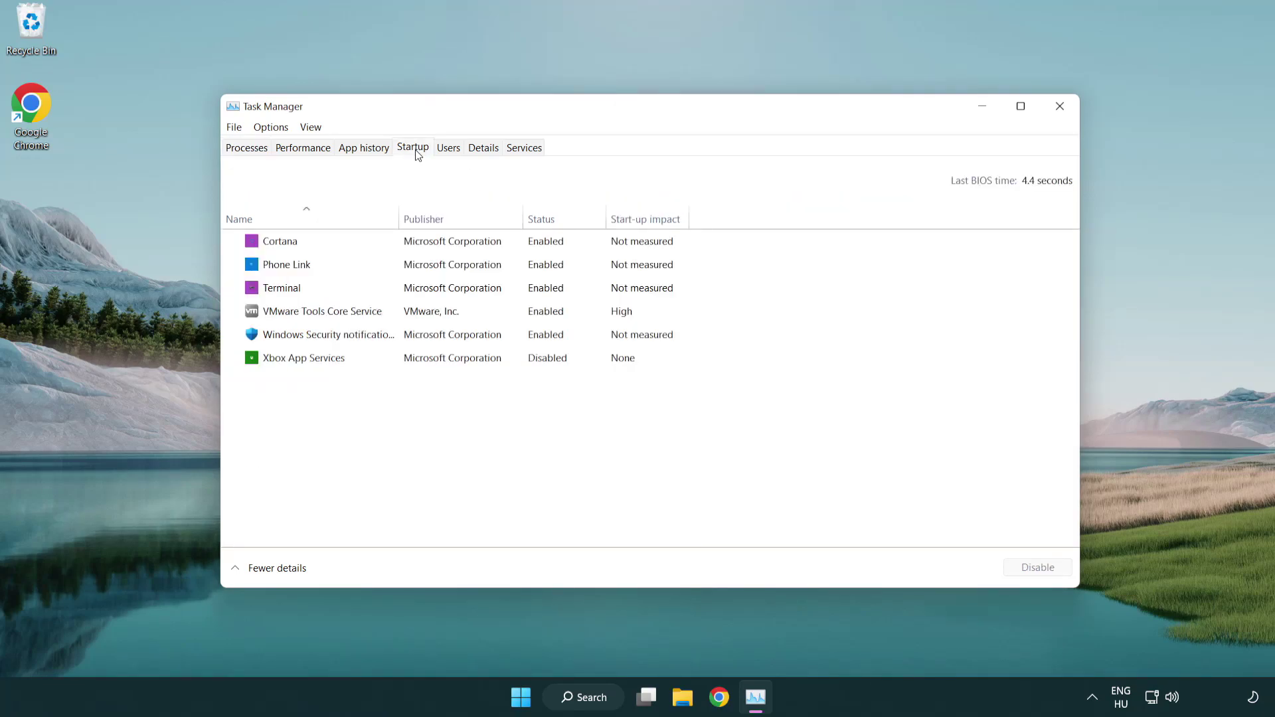
click(419, 290)
click(1036, 568)
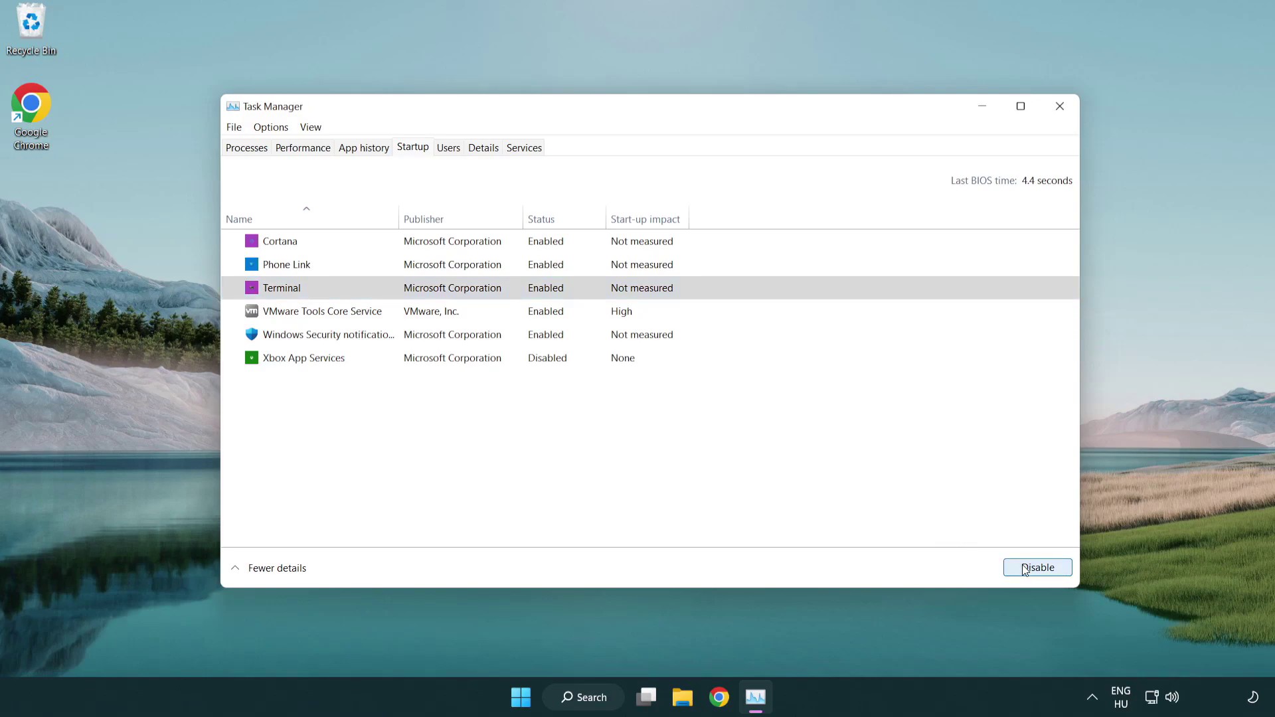
click(535, 271)
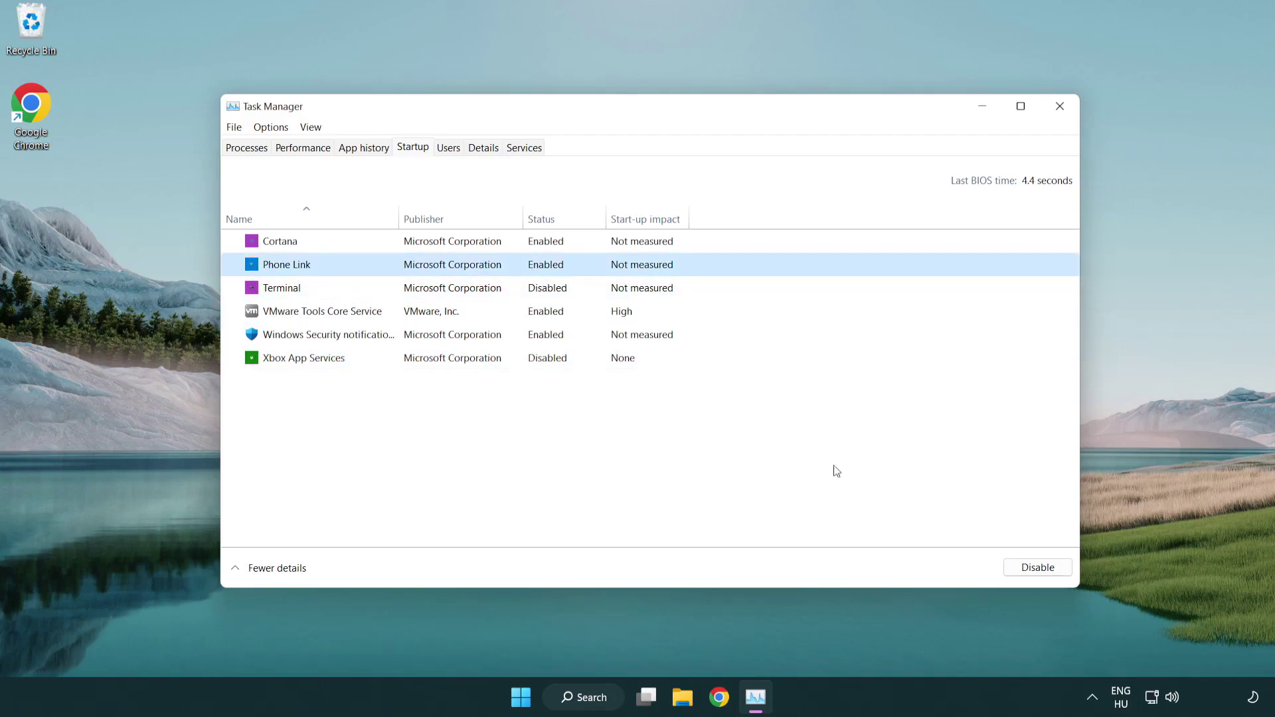
click(1030, 566)
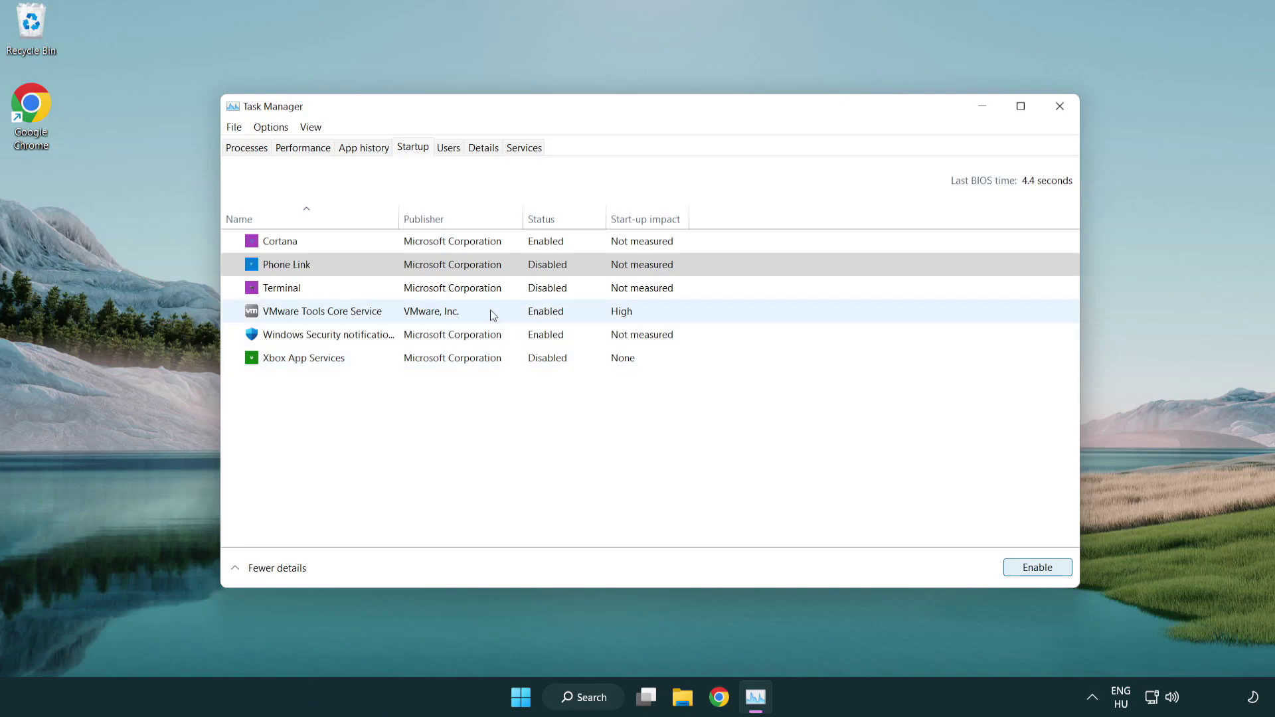
click(456, 248)
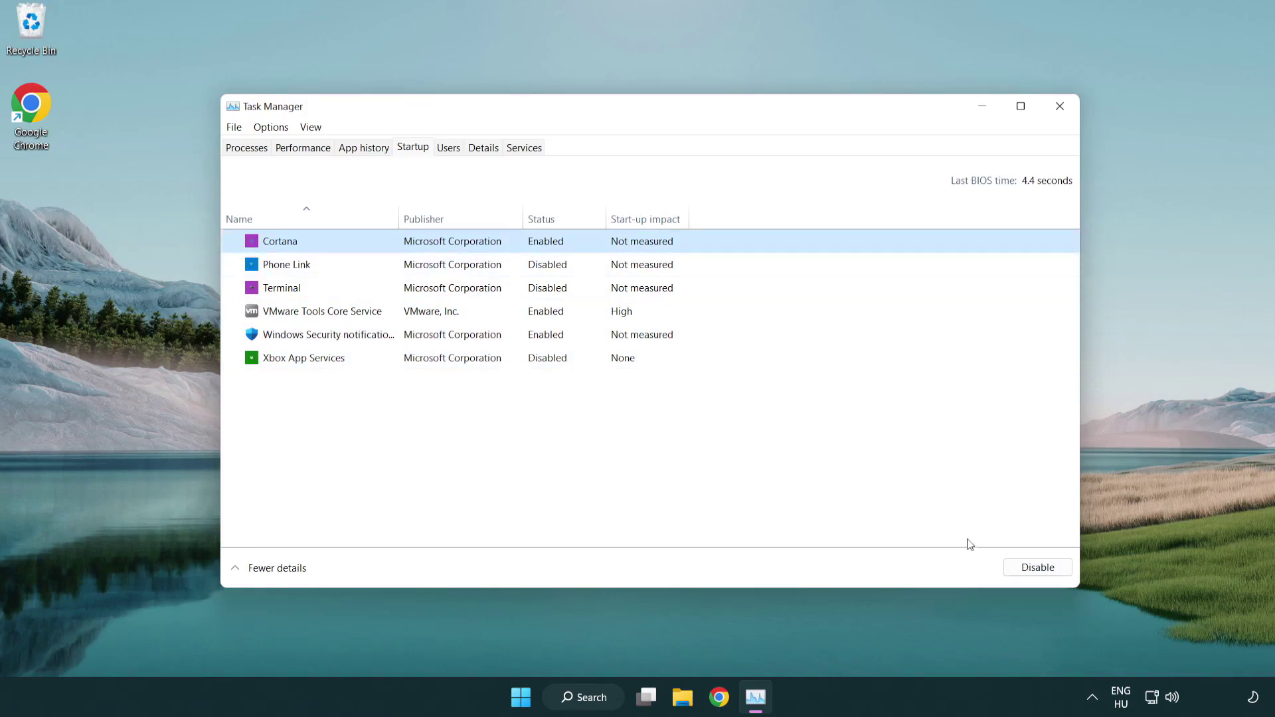
click(1032, 568)
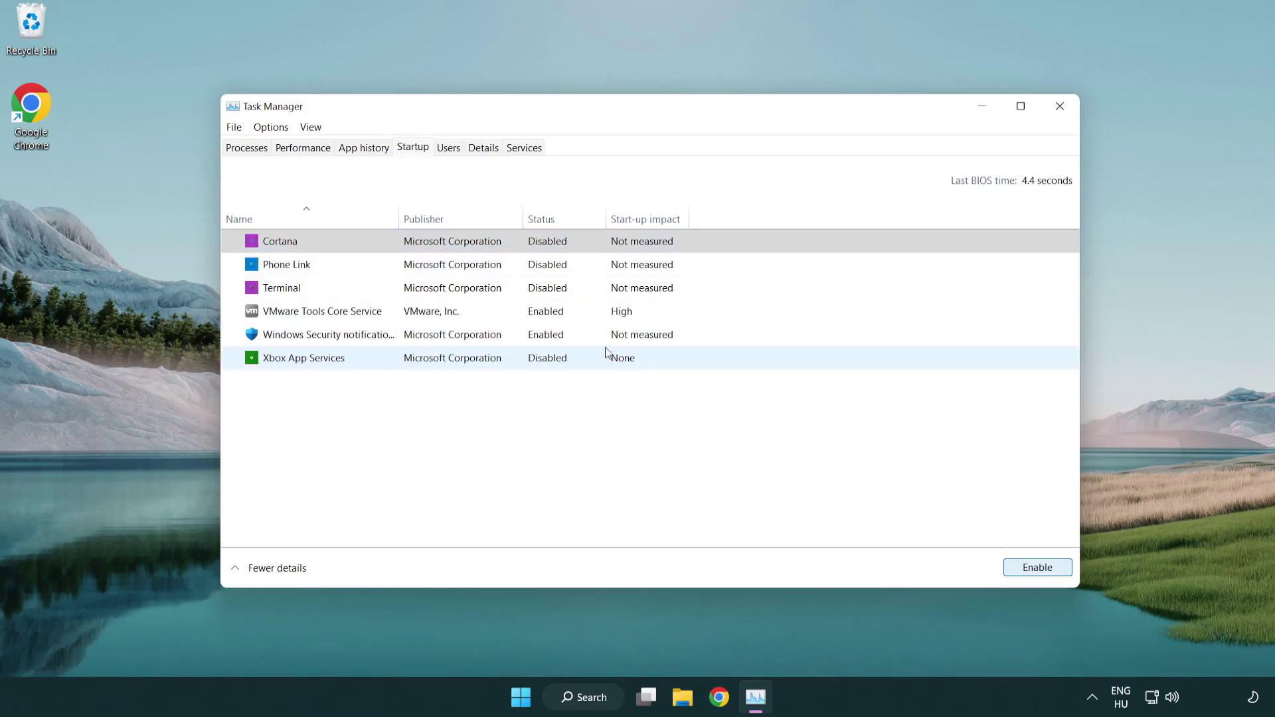
click(605, 339)
click(1032, 569)
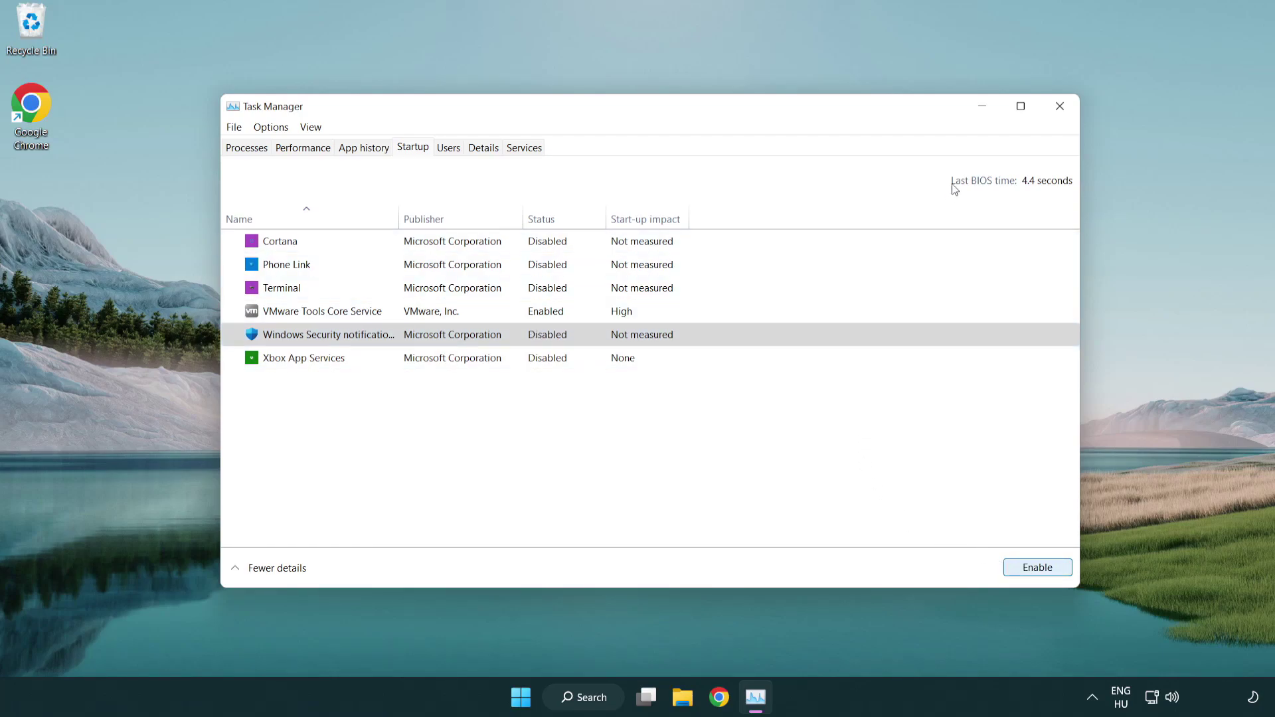
click(1062, 111)
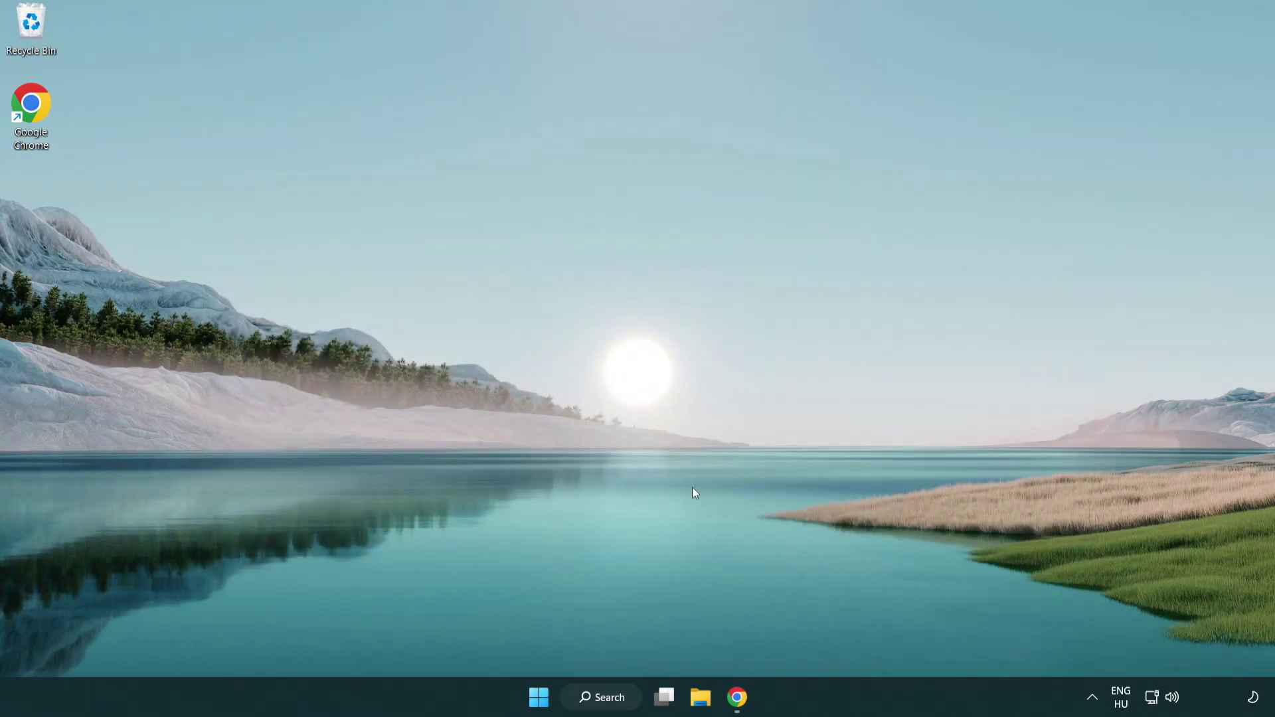
Download the DirectX End-User Runtime Web Installer in Chrome and run dxwebsetup.exe
click(744, 702)
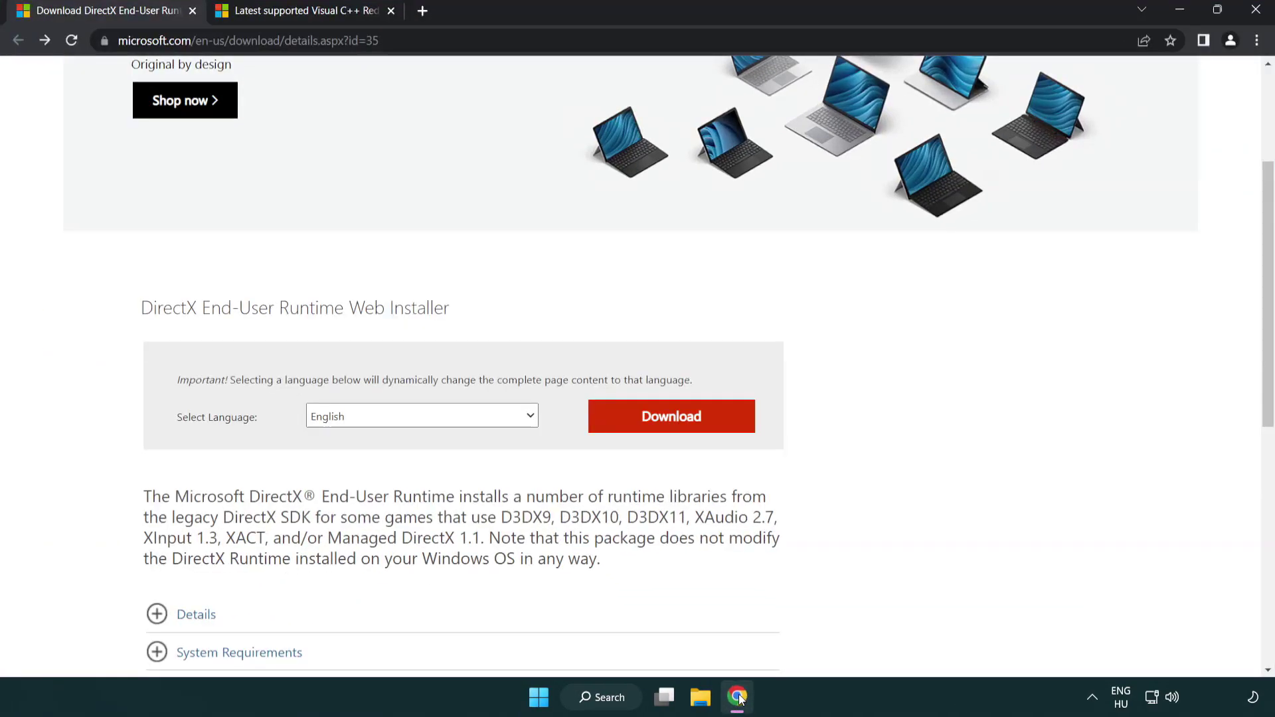
scroll(532, 577, up, 1)
scroll(532, 577, up, 3)
click(433, 41)
click(441, 41)
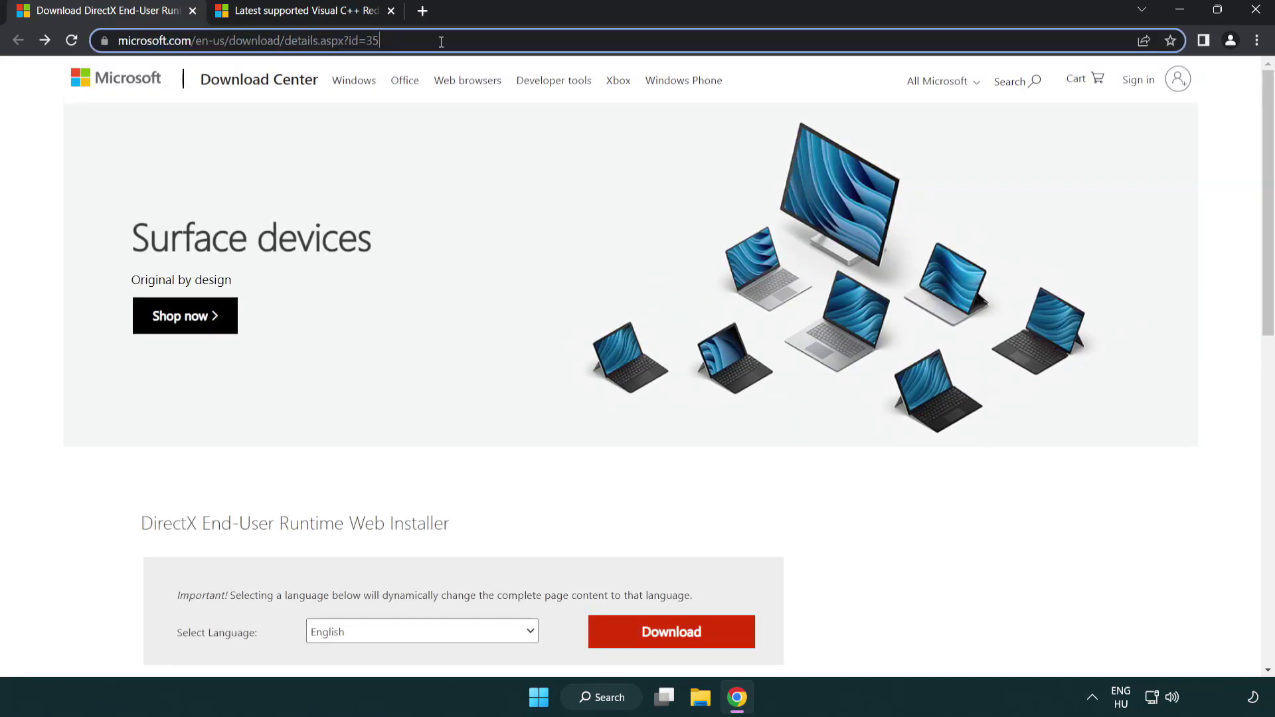
click(1218, 289)
drag(1267, 288, 1266, 368)
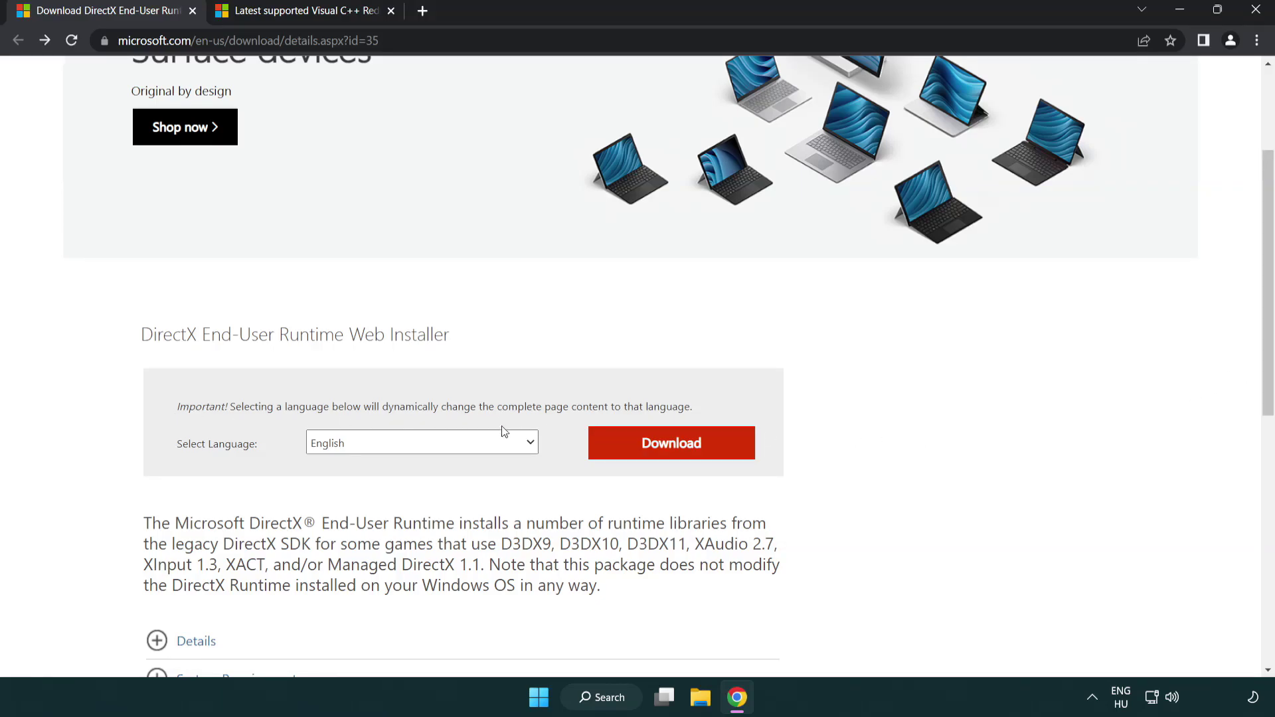
click(676, 456)
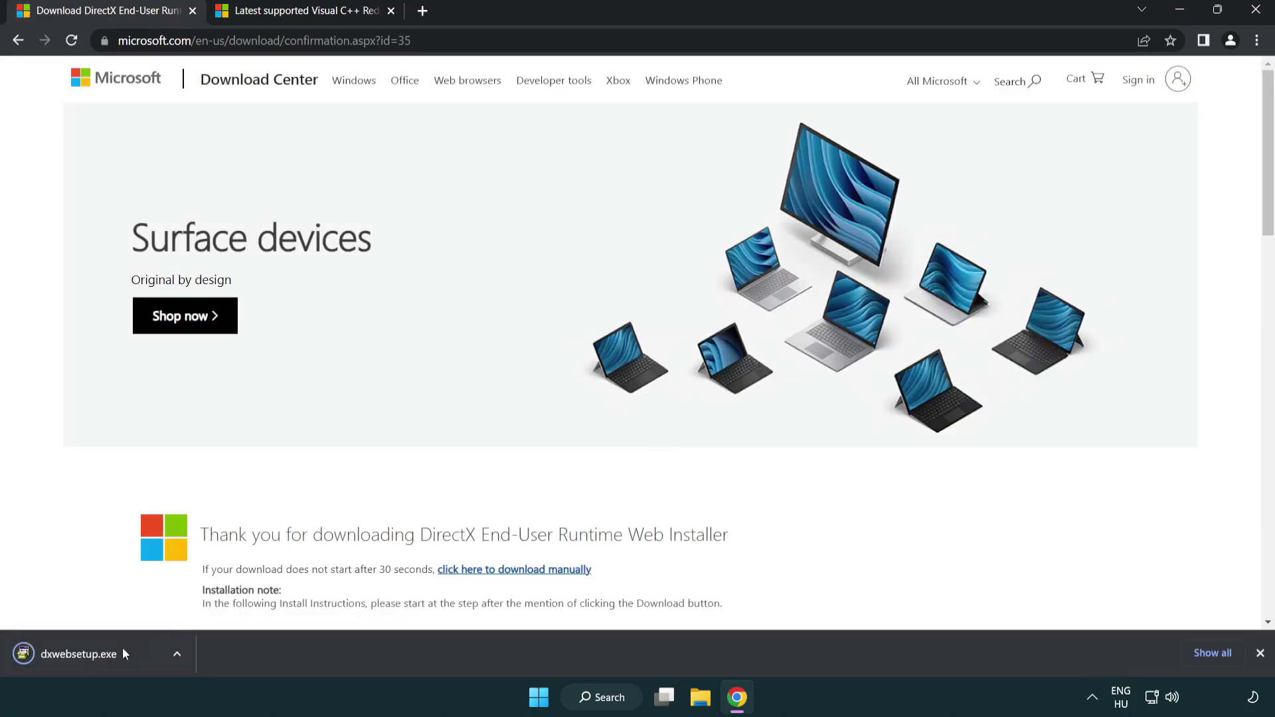
click(83, 657)
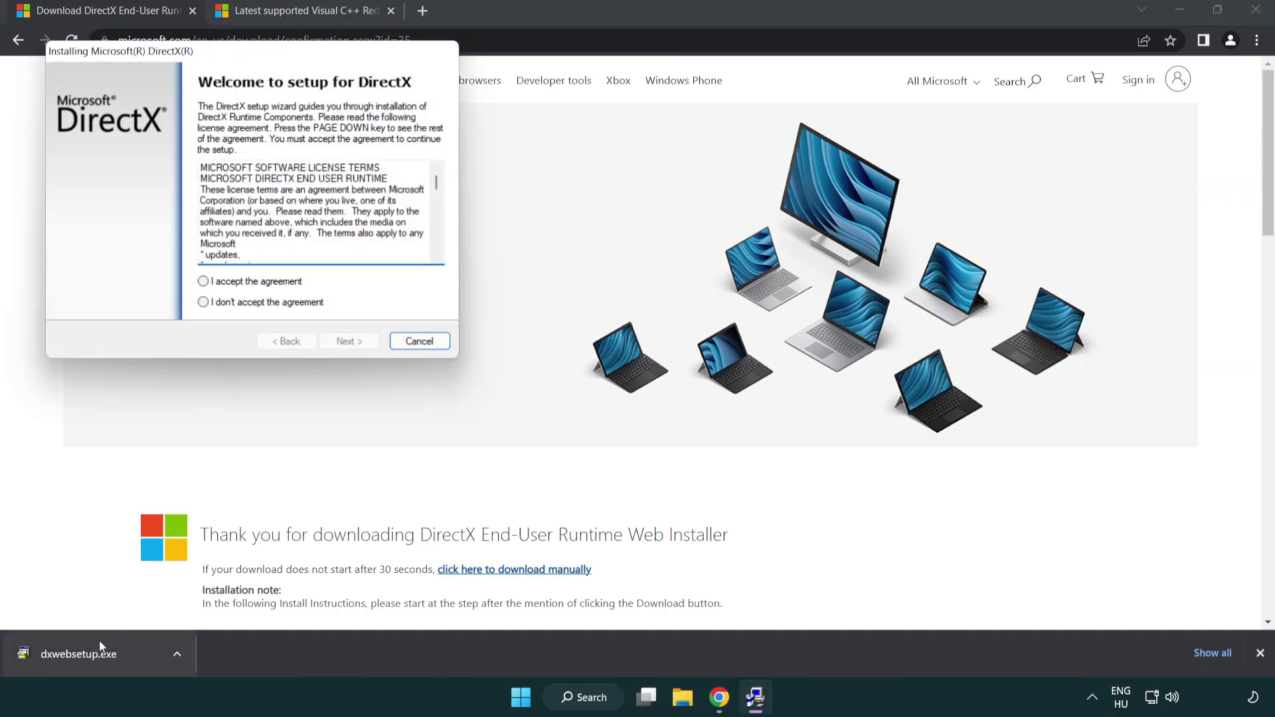
Accept the DirectX license, decline the Bing Bar, and finish setup with DirectX already current
drag(194, 60, 561, 200)
scroll(801, 342, down, 10)
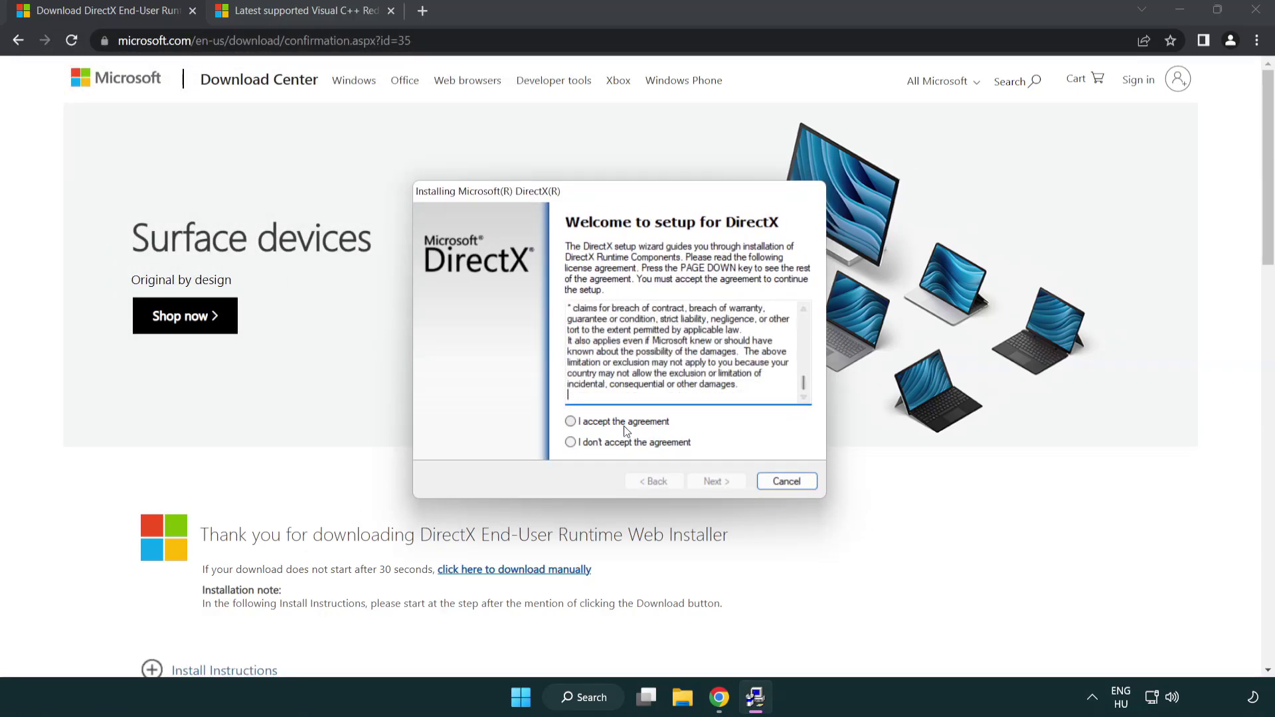
click(574, 423)
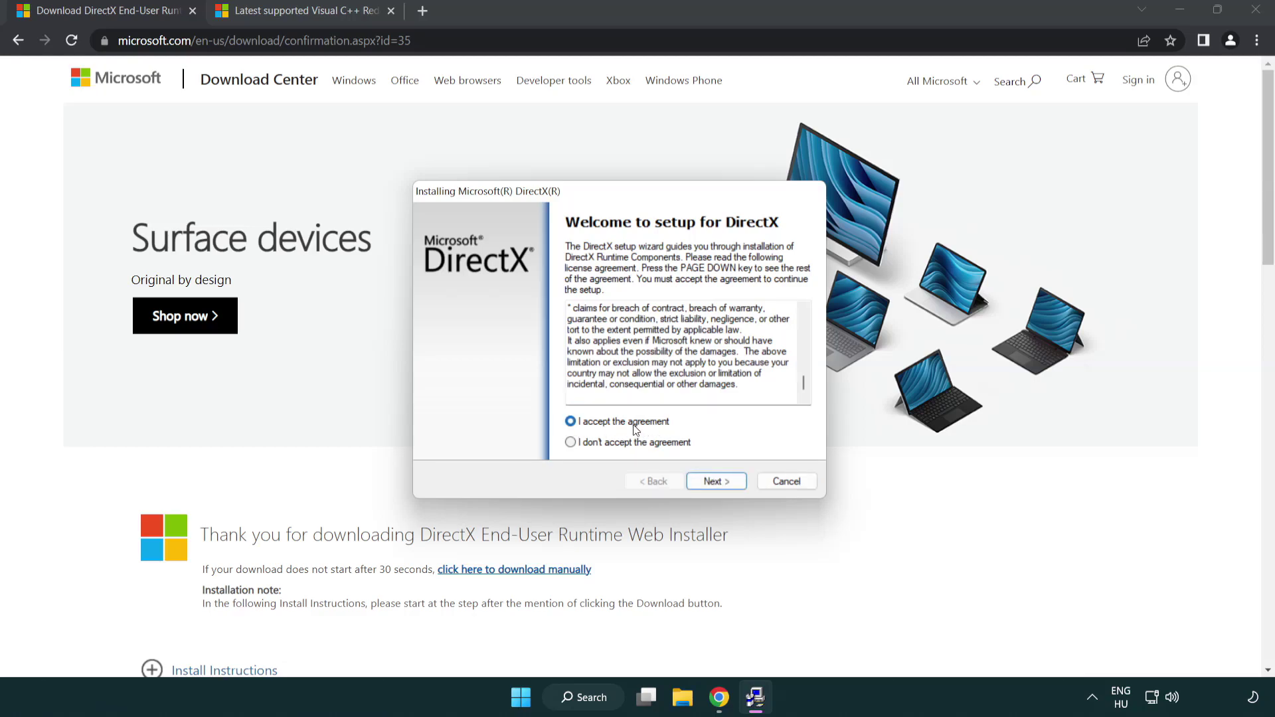
click(718, 482)
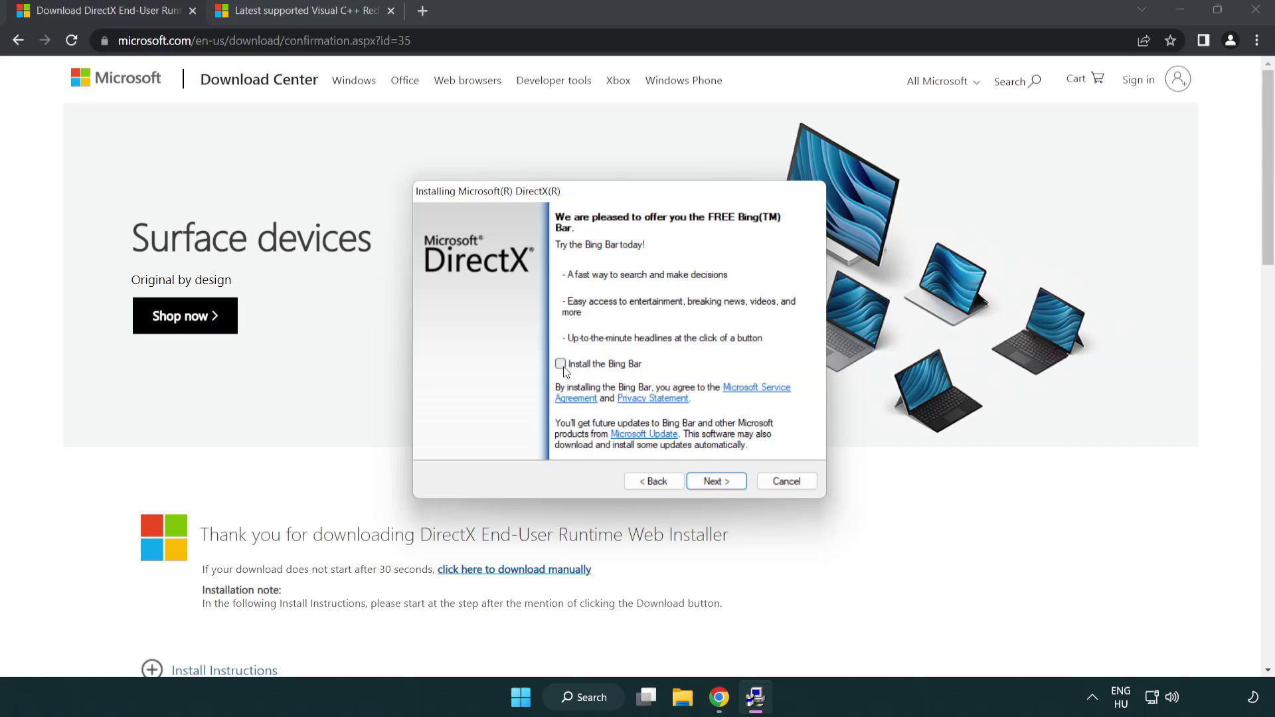
click(723, 484)
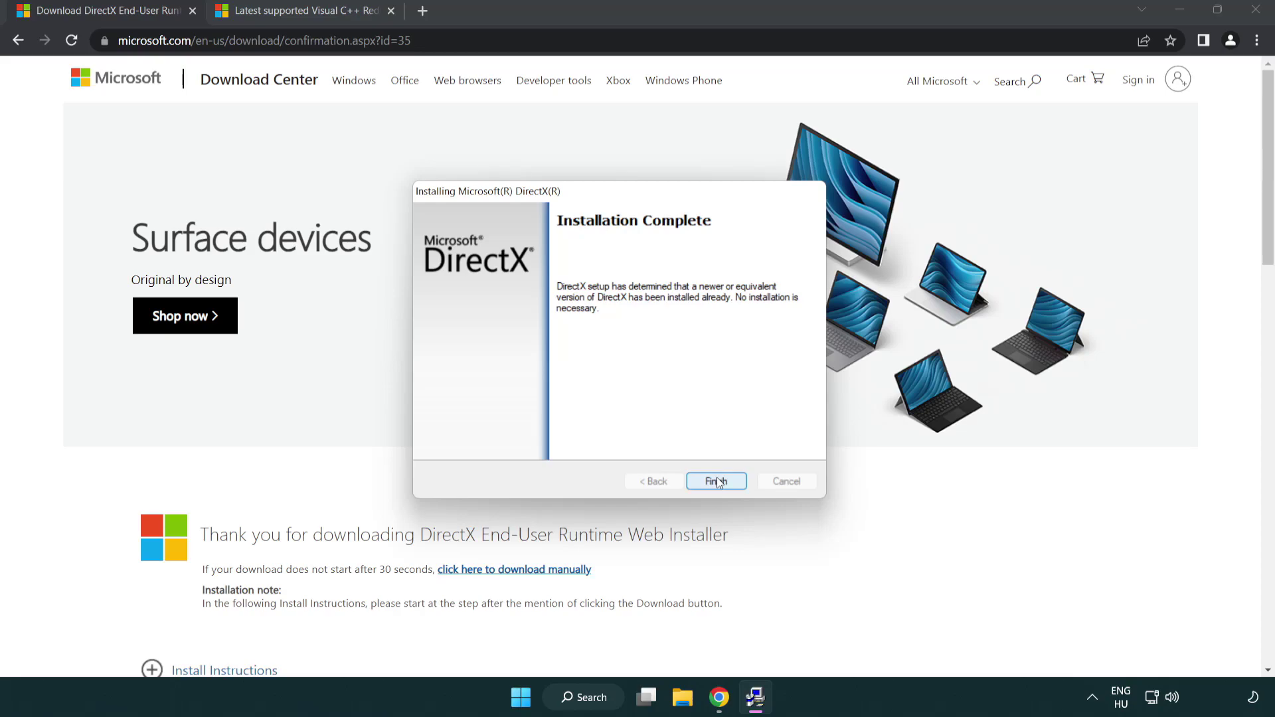
click(716, 480)
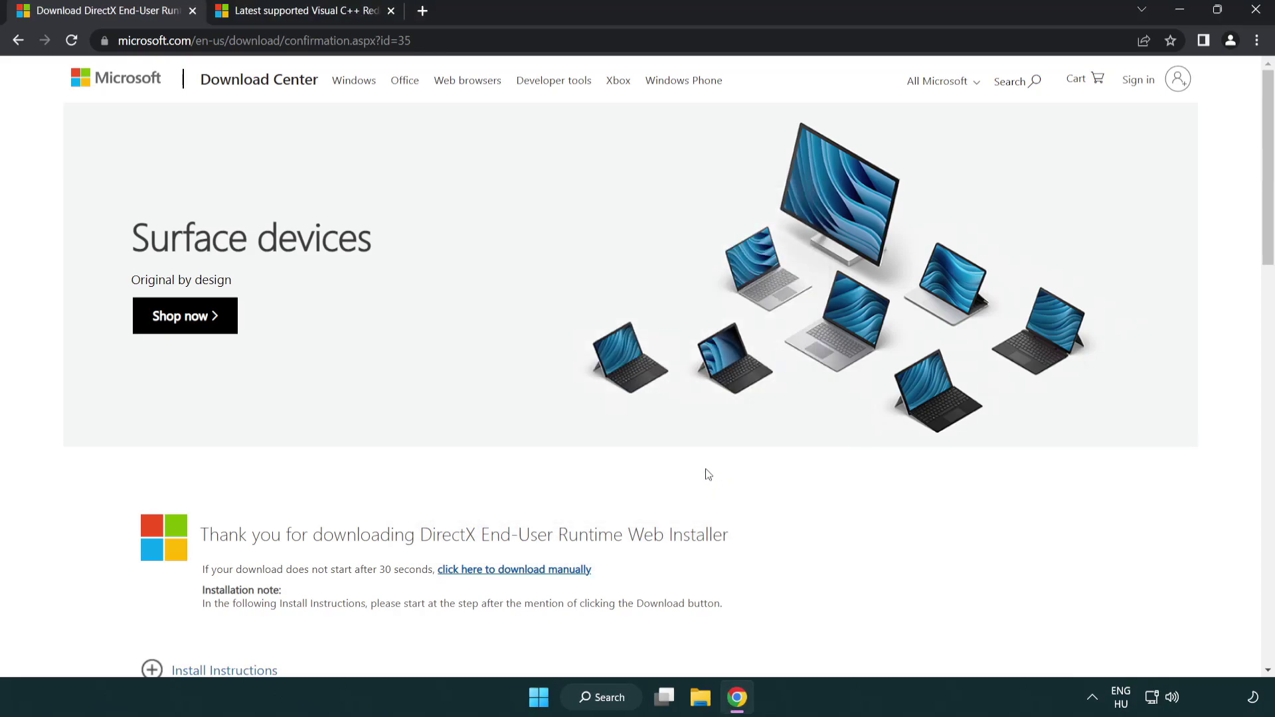
Close the DirectX tab and scroll to the Visual C++ Redistributable download table
click(193, 11)
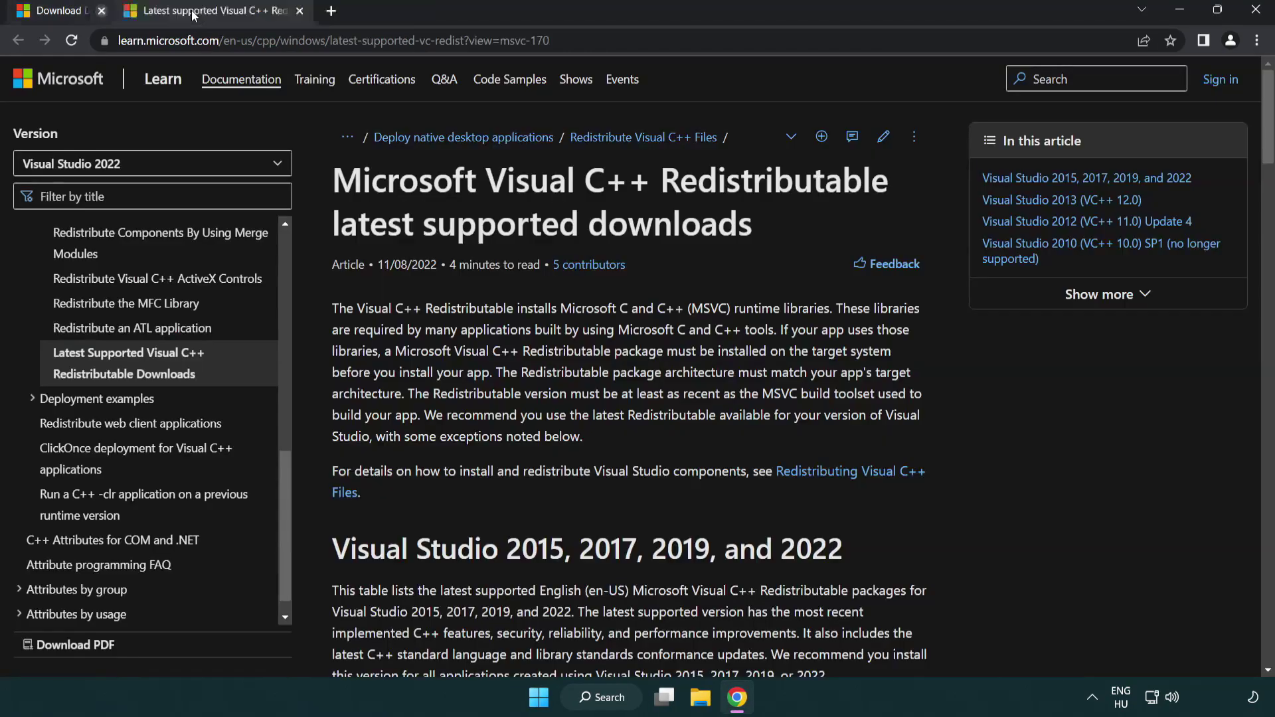
drag(551, 40, 223, 40)
click(682, 43)
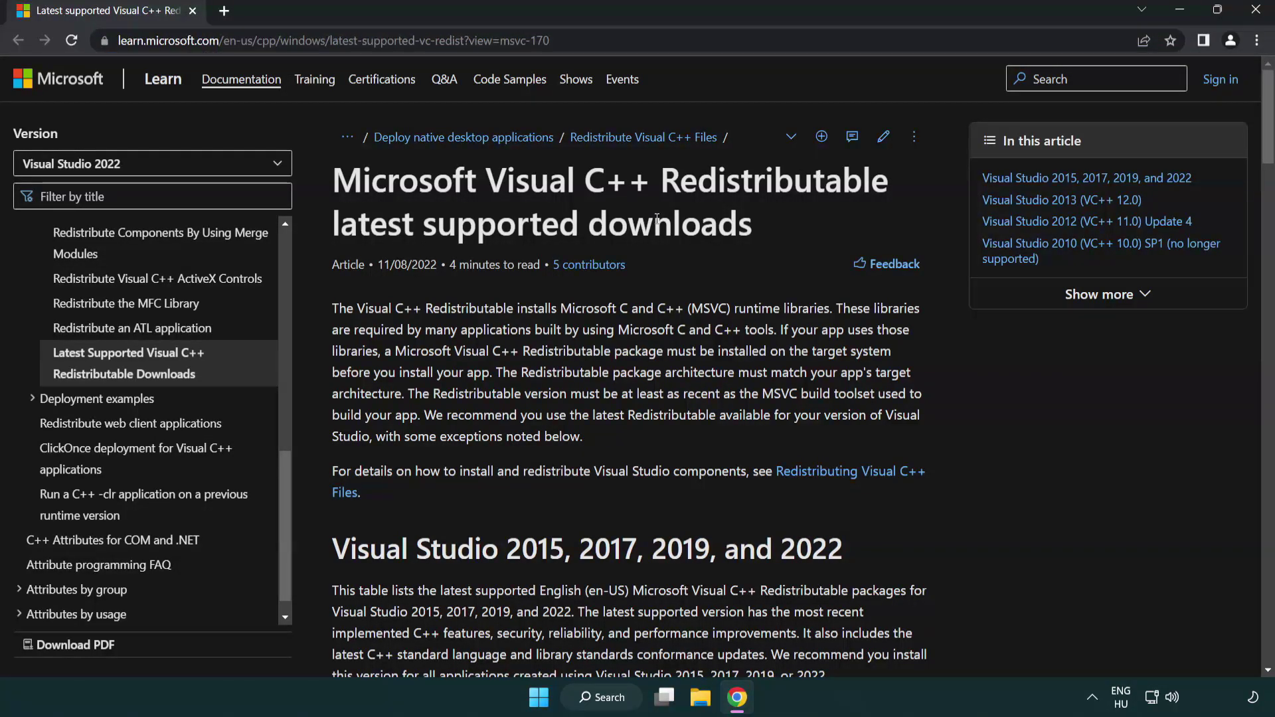
scroll(656, 217, down, 5)
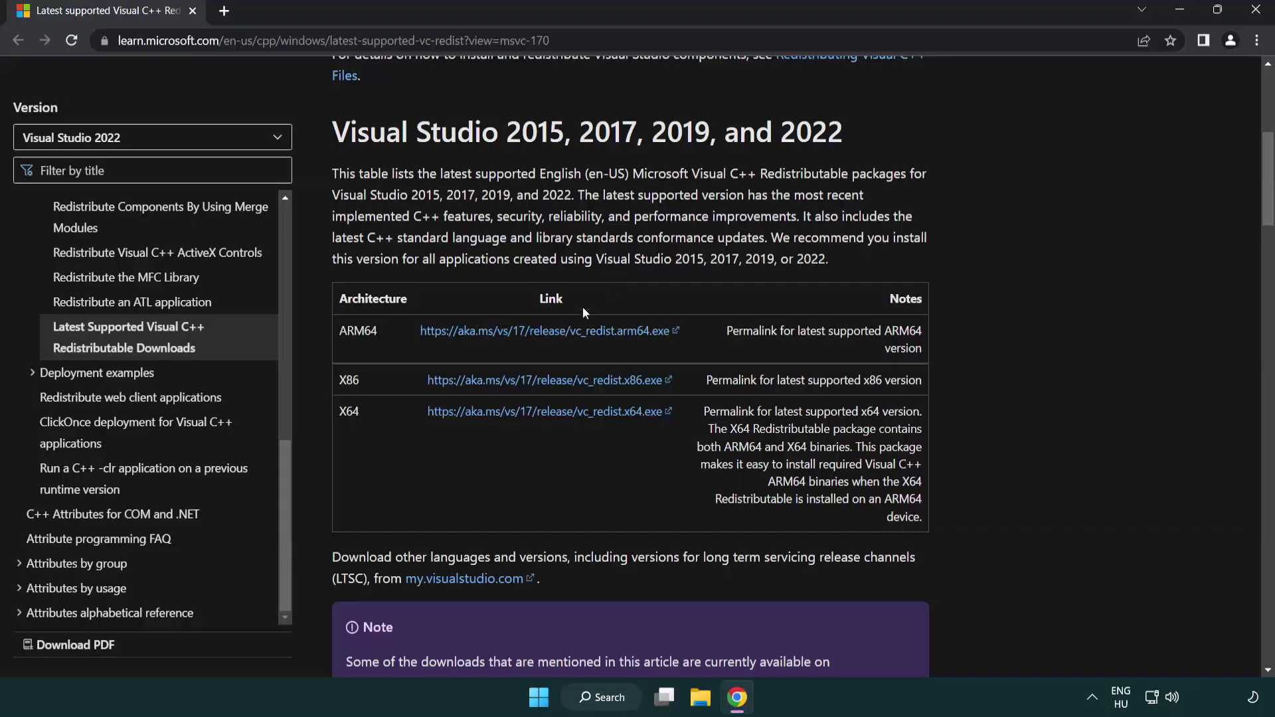
Download the ARM64, x86 and x64 vc_redist installers and launch VC_redist.arm64.exe
click(516, 338)
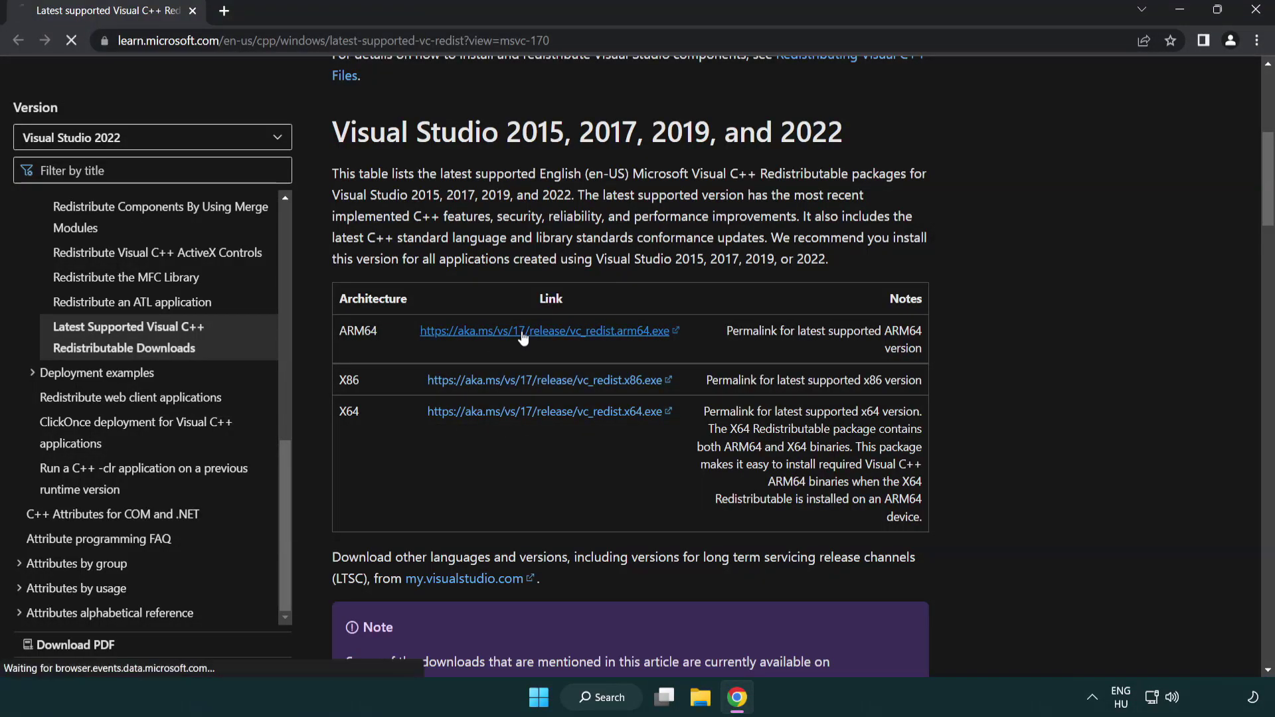
click(531, 381)
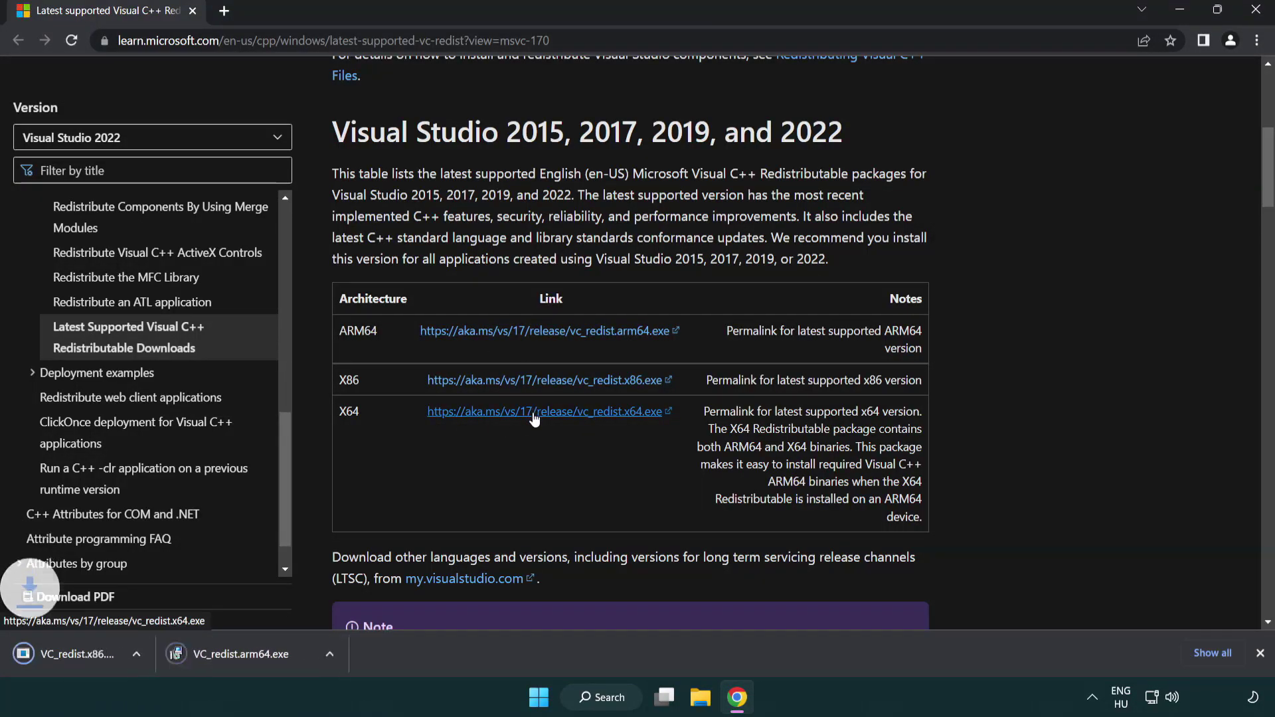
click(532, 413)
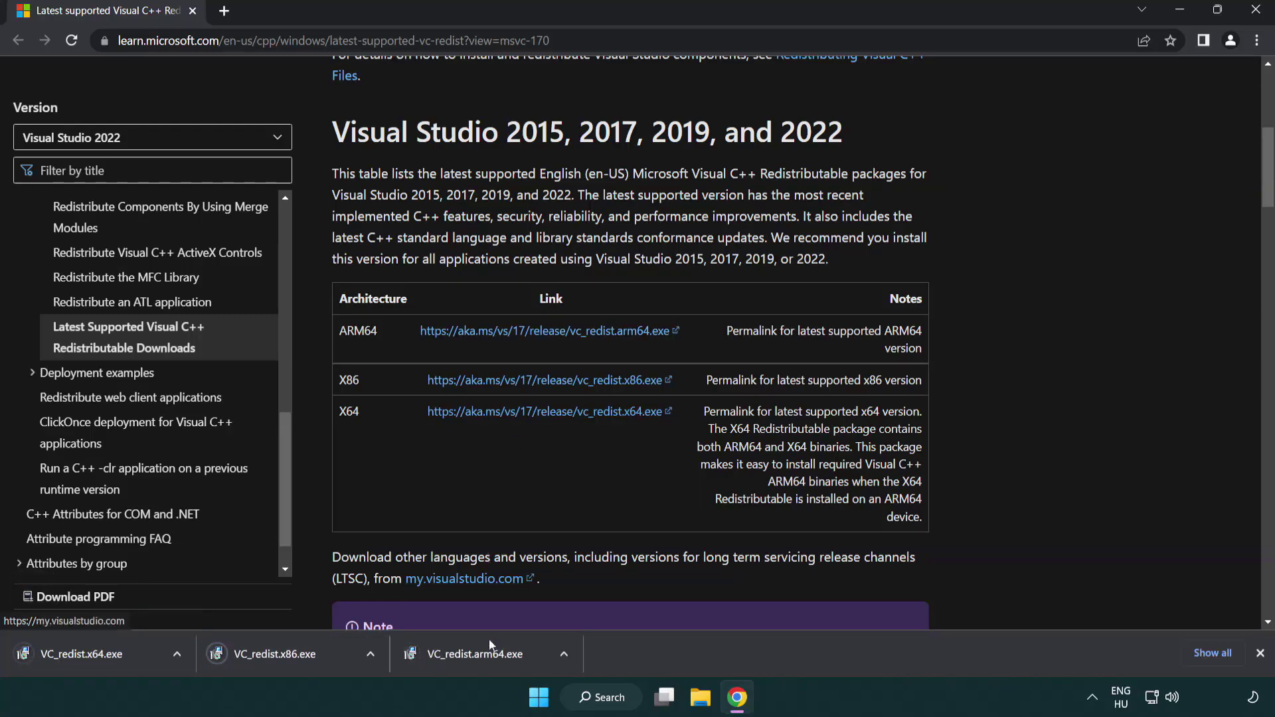
click(488, 658)
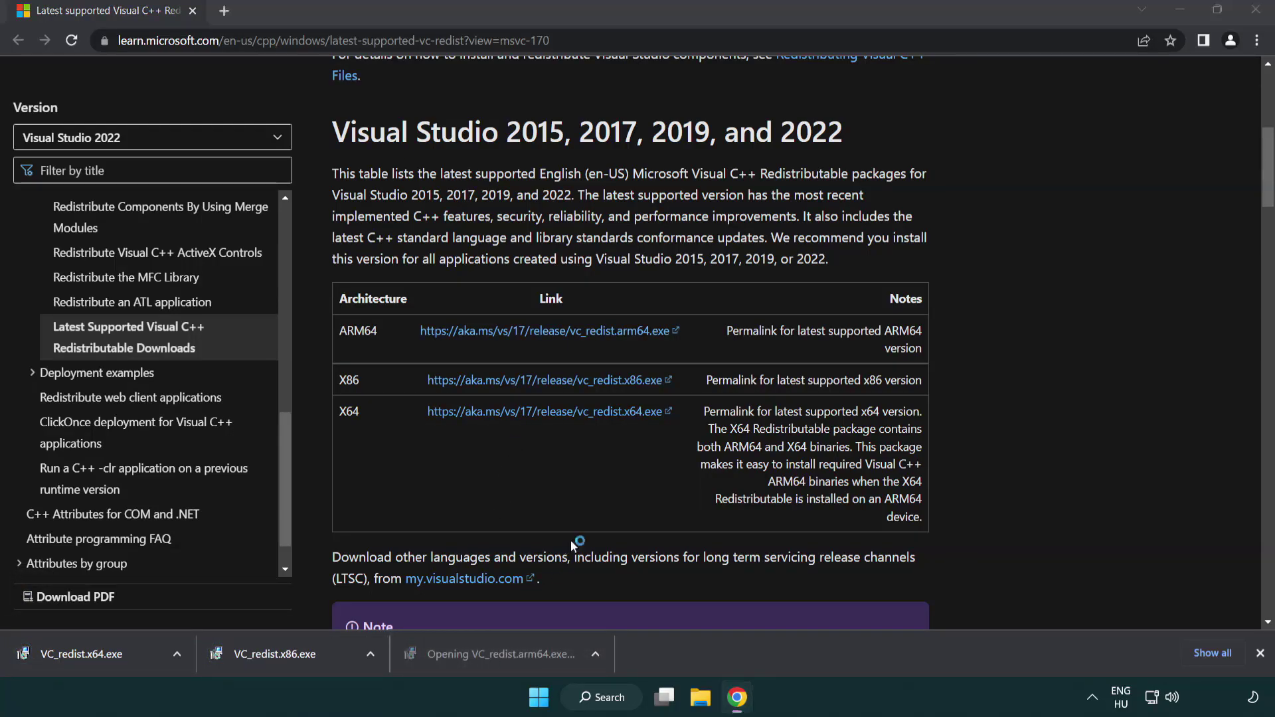
Accept the license and try installing the ARM64 redistributable, dismissing its failure on this processor
drag(818, 327, 830, 390)
click(453, 415)
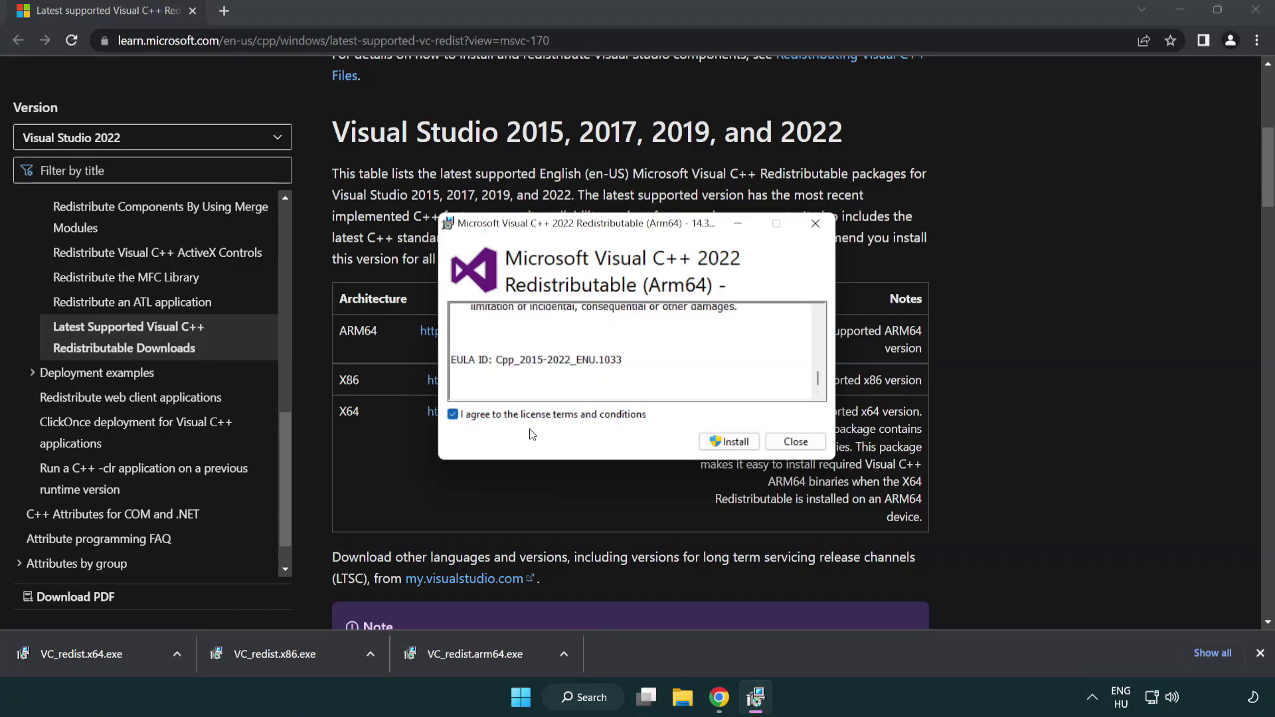
click(711, 441)
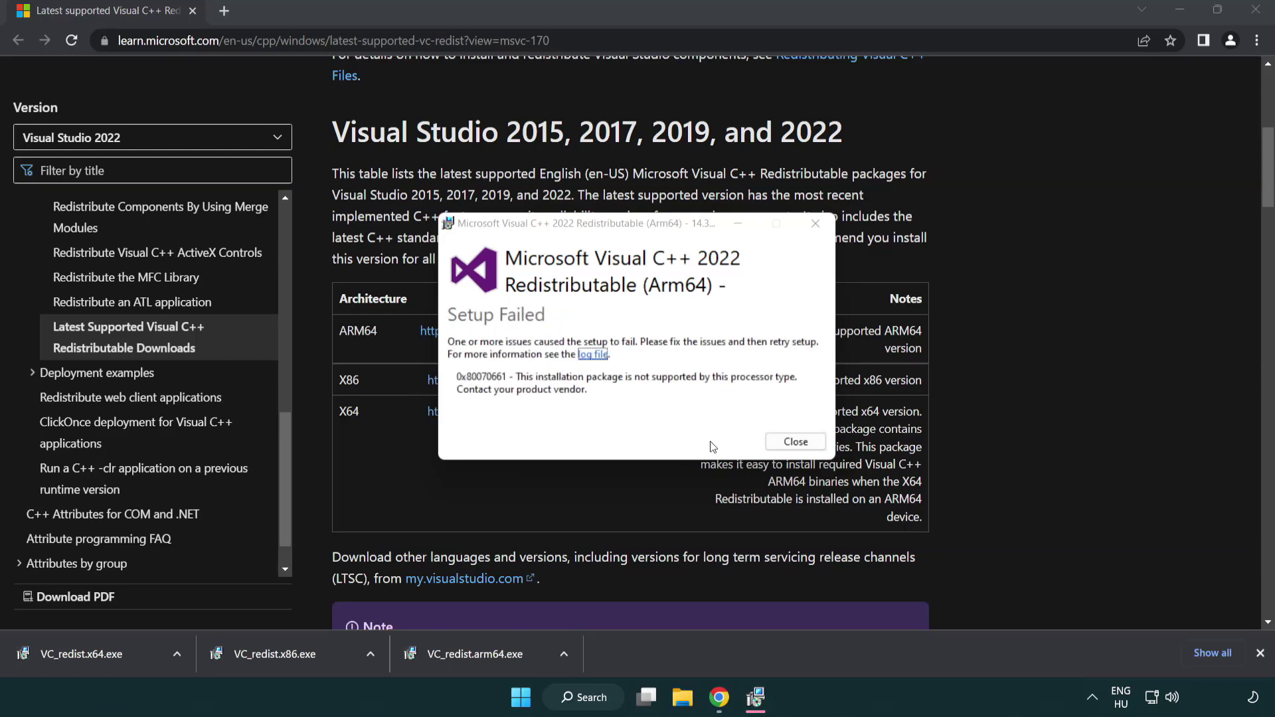
click(796, 442)
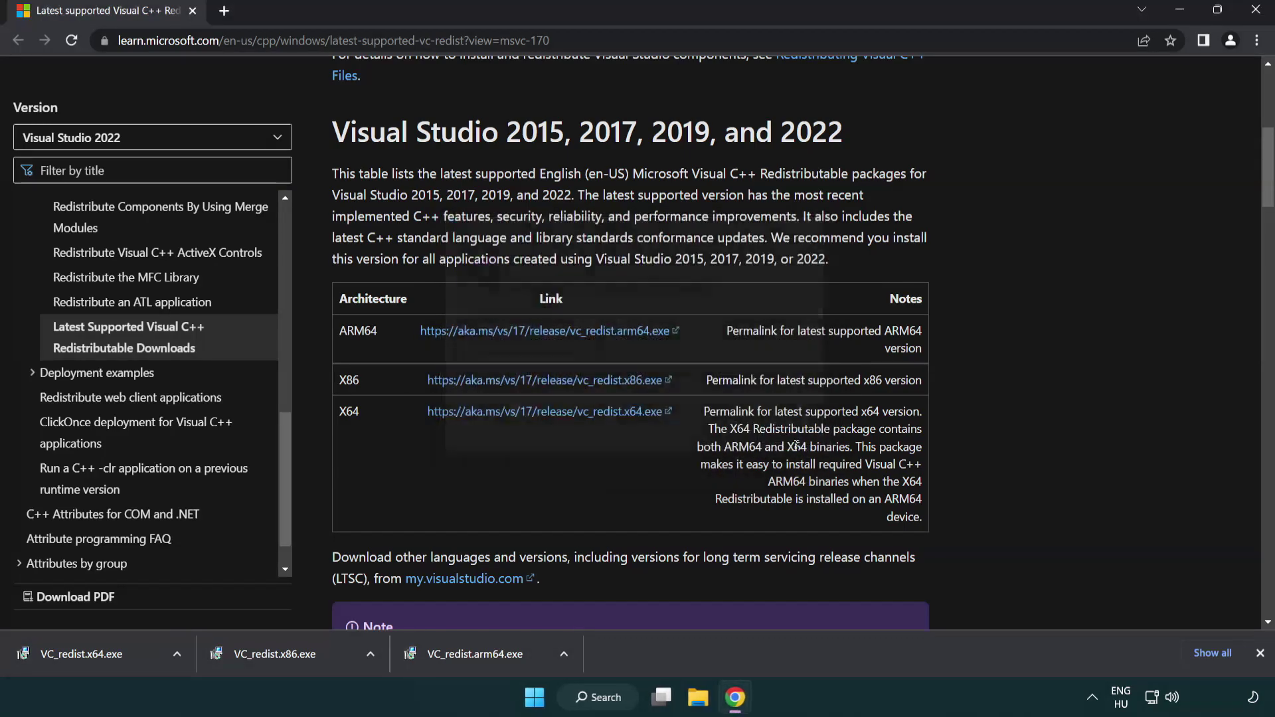
click(285, 662)
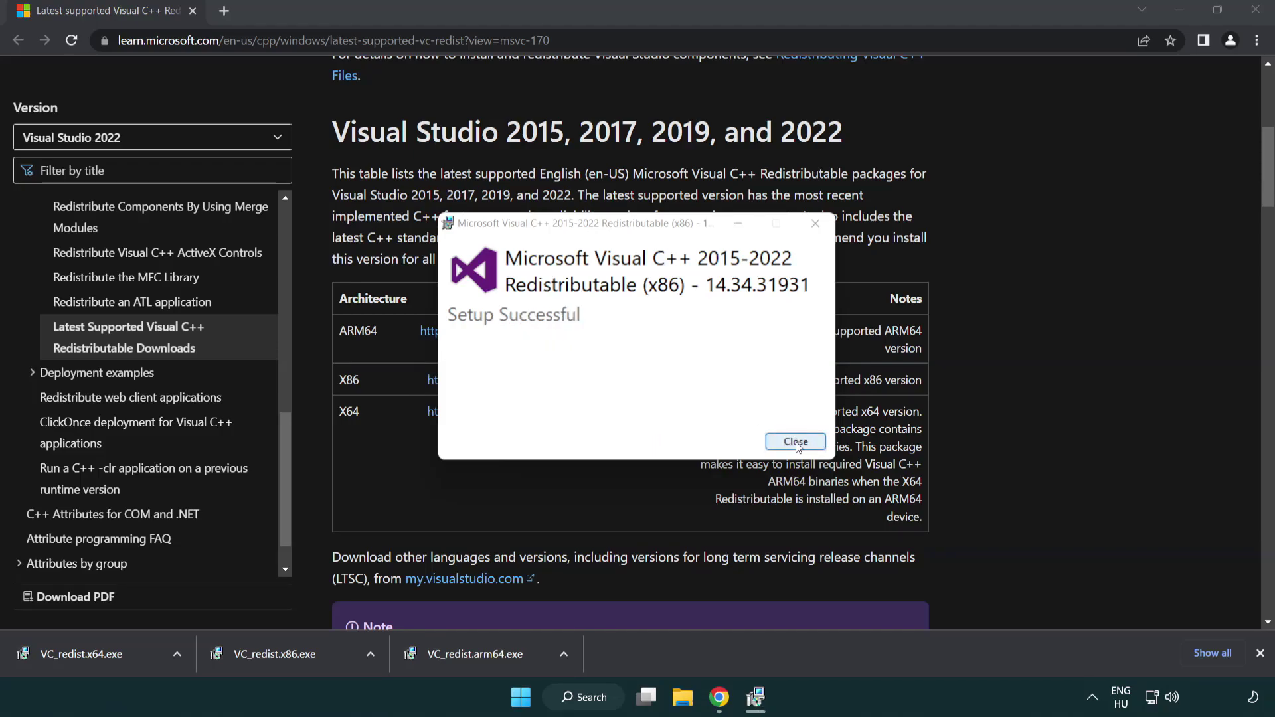
click(796, 442)
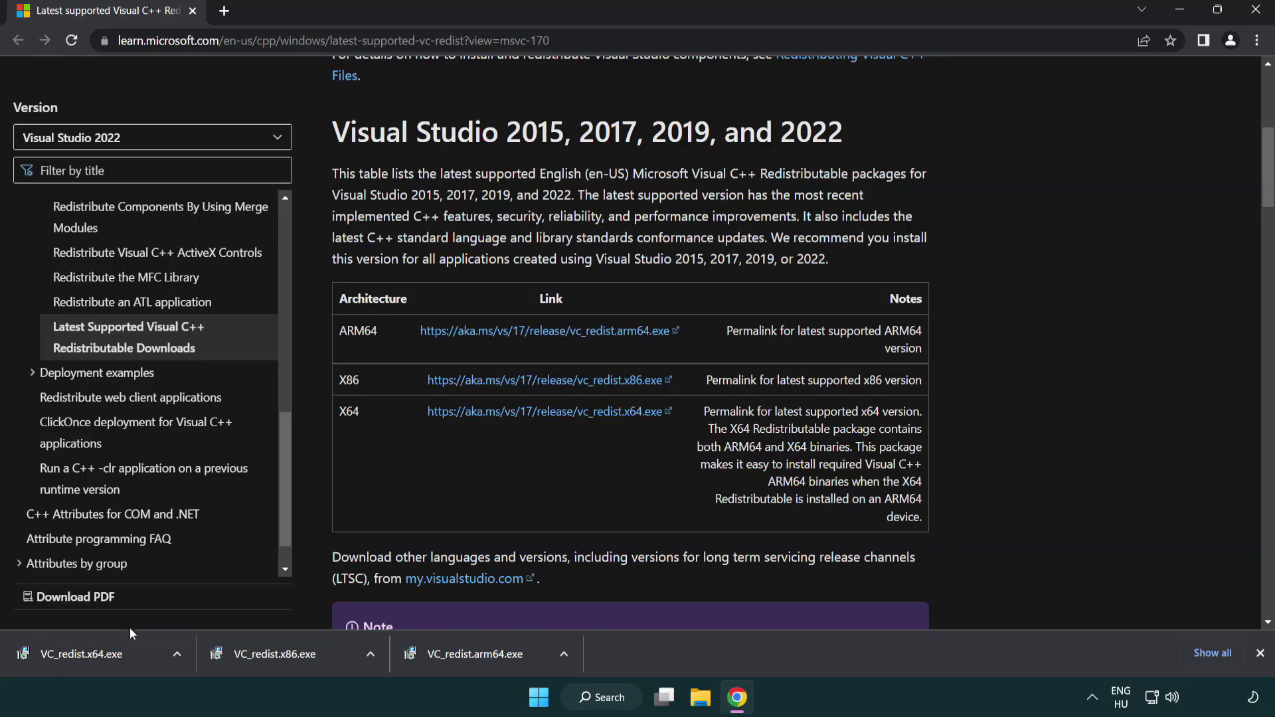
click(96, 651)
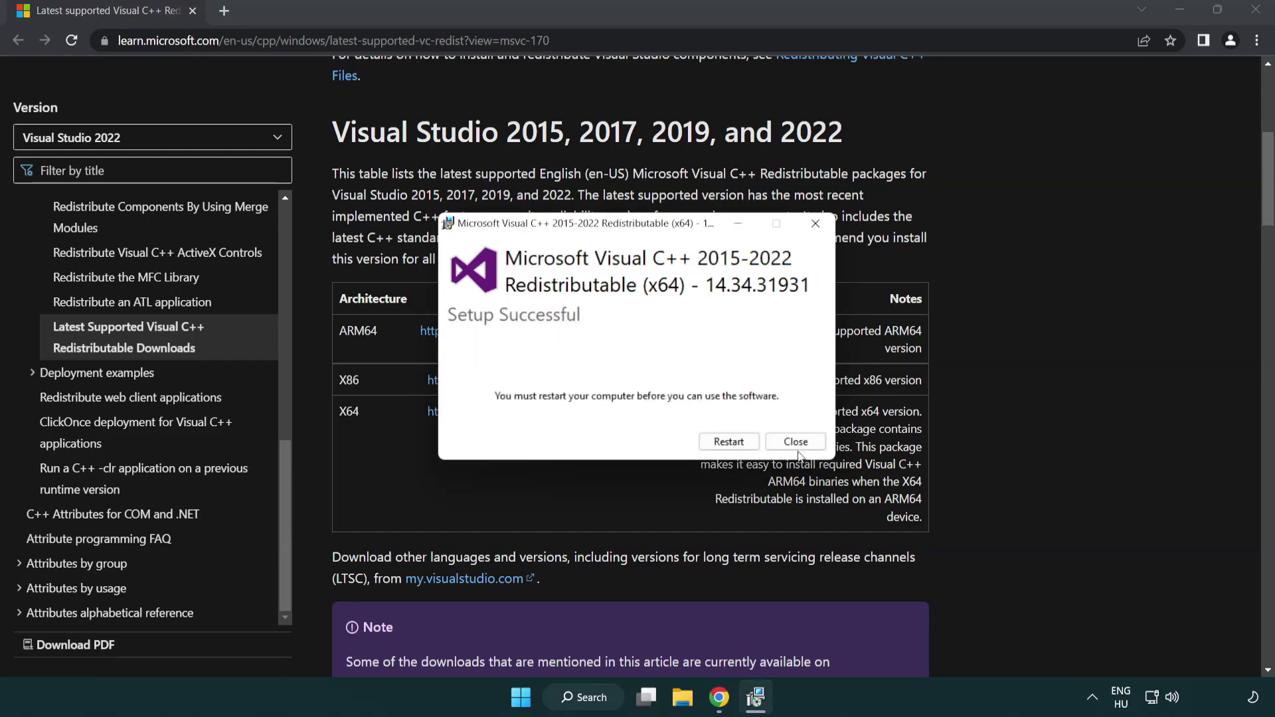
click(796, 442)
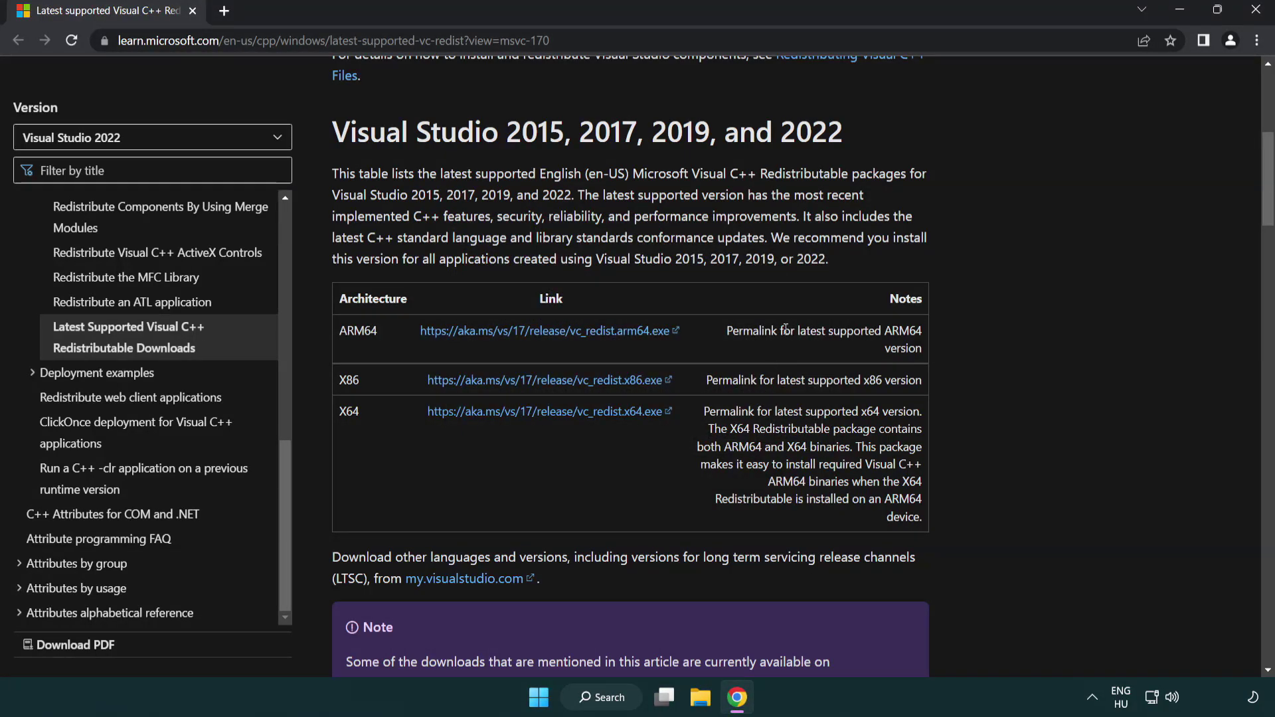
click(1258, 12)
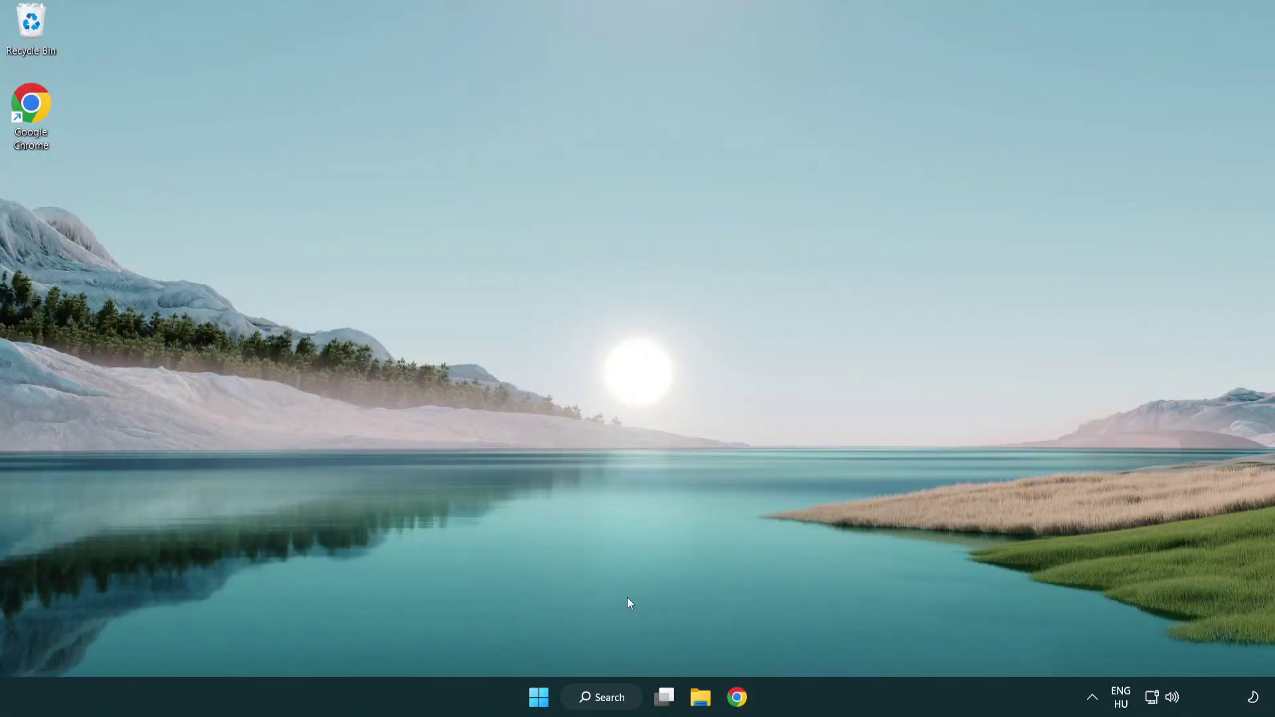
Search 'cmd', run Command Prompt as administrator, and centre its window on screen
click(594, 698)
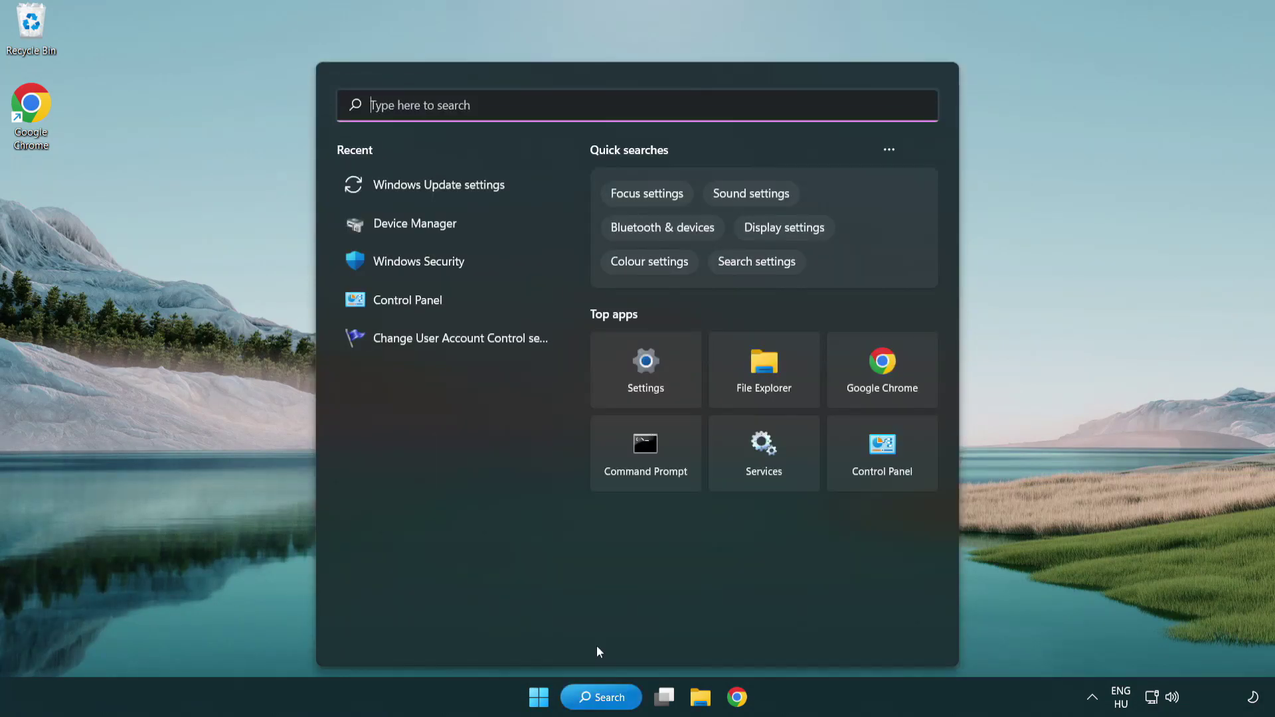
text(cmd)
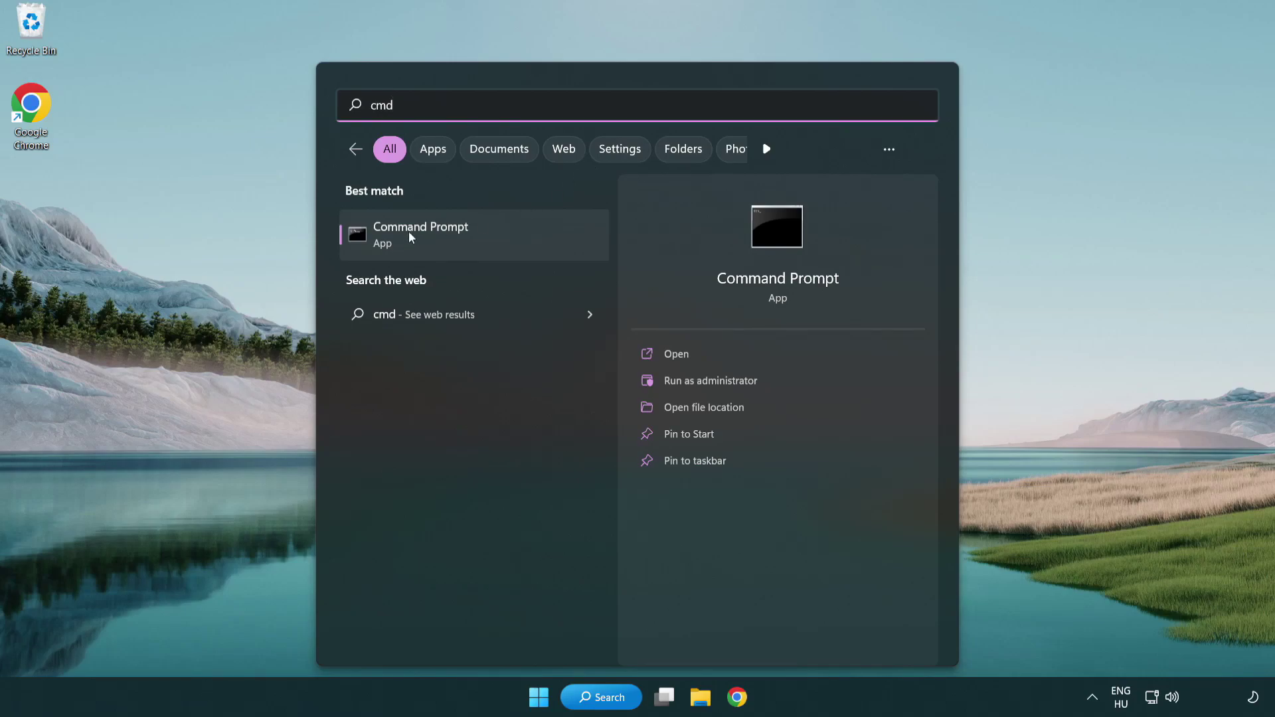
right_click(488, 238)
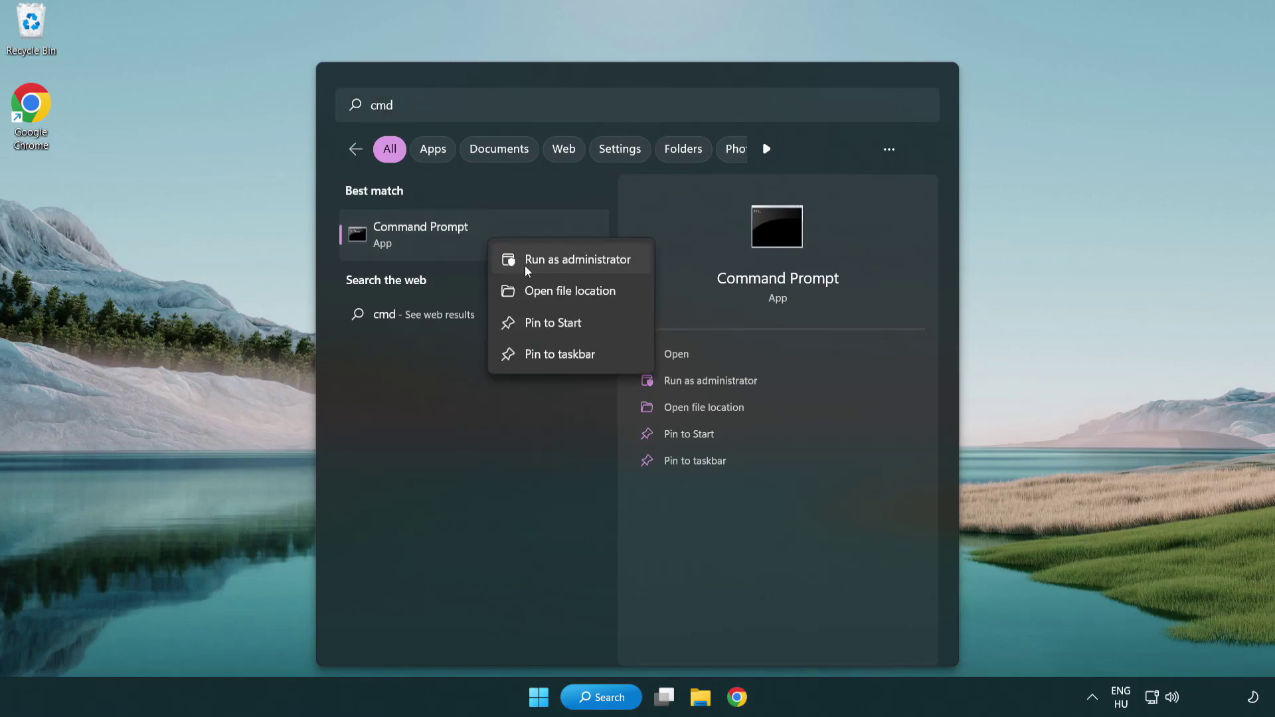
click(575, 260)
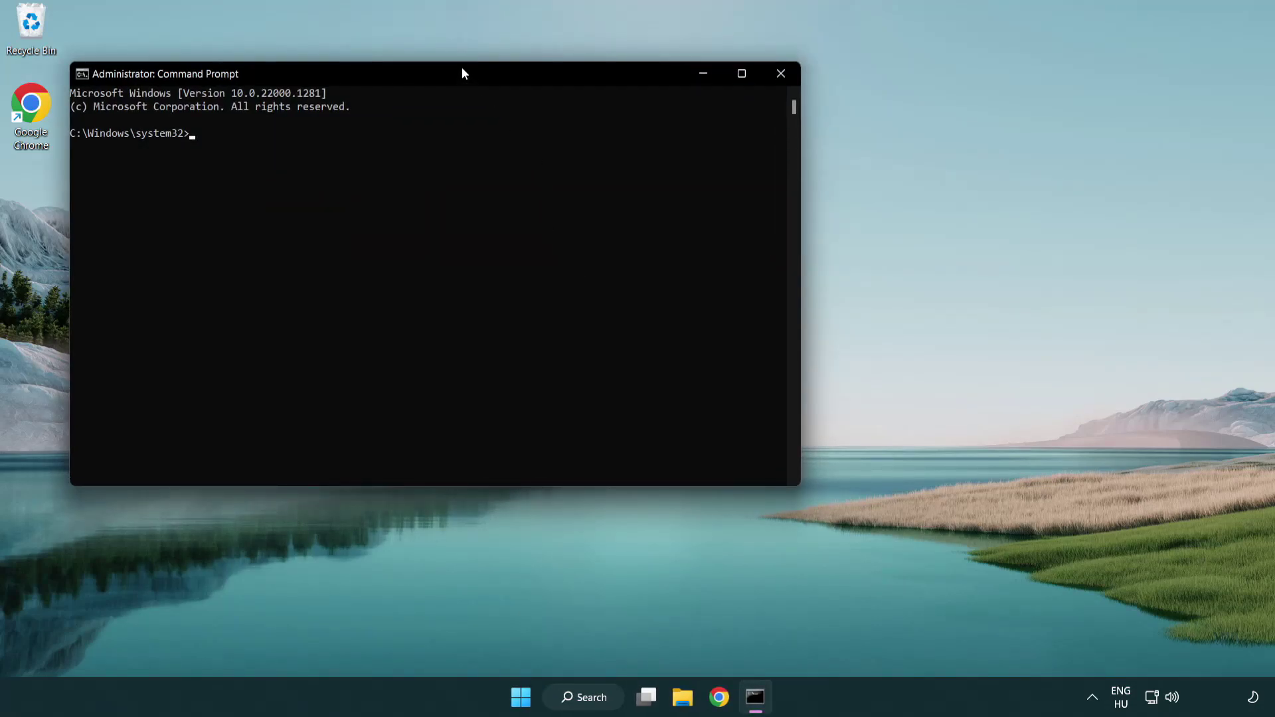
drag(463, 73, 643, 129)
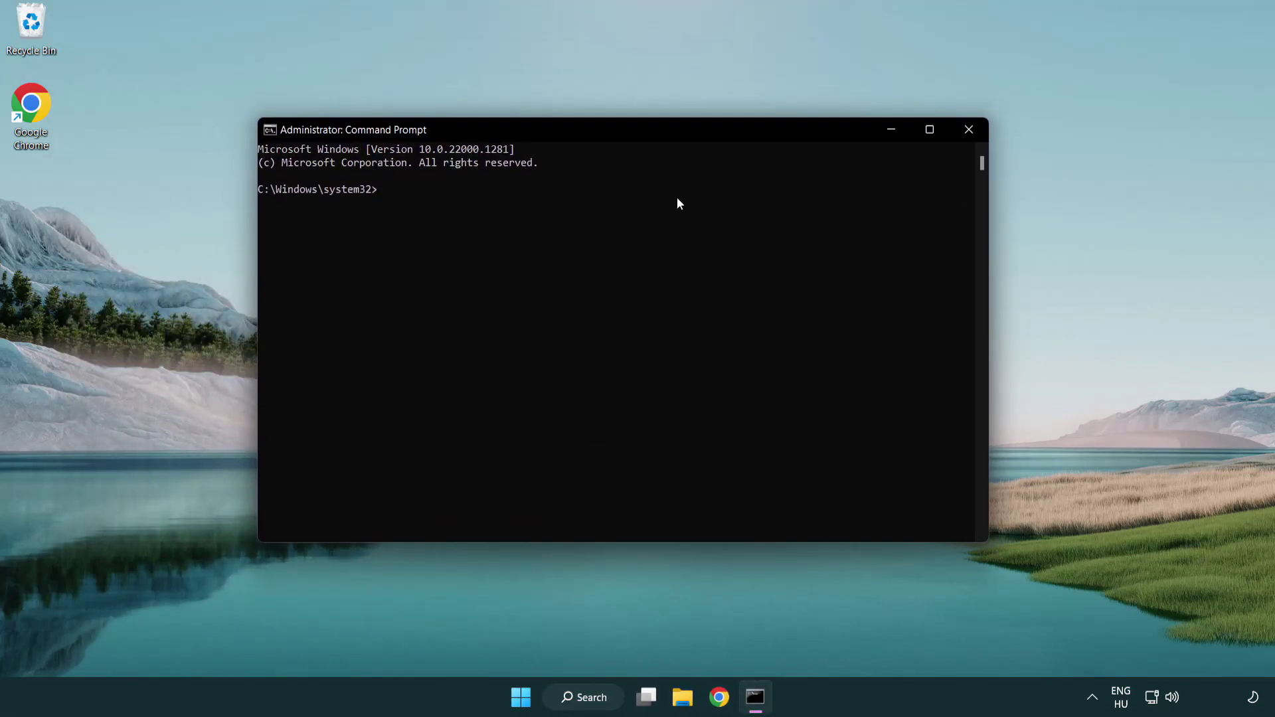
Run sfc /scannow (no integrity violations found), close the window, and show Start's power options
text(sfc /scannow)
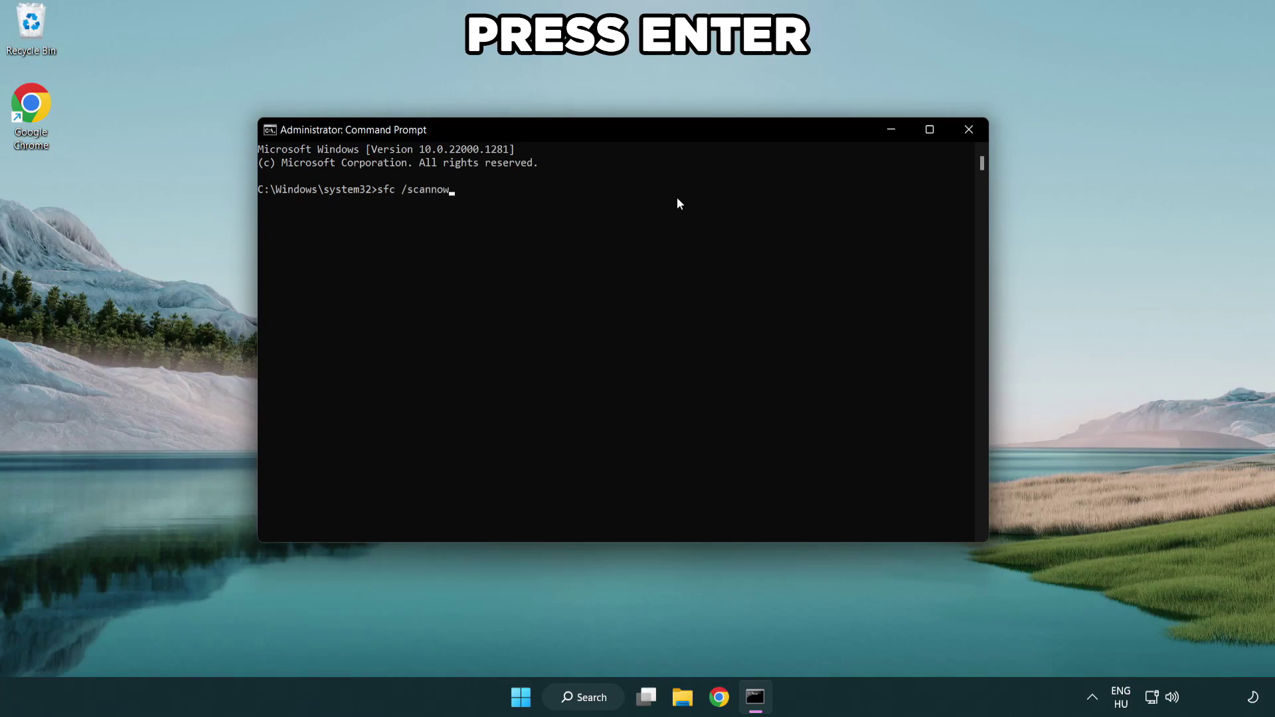
key(Return)
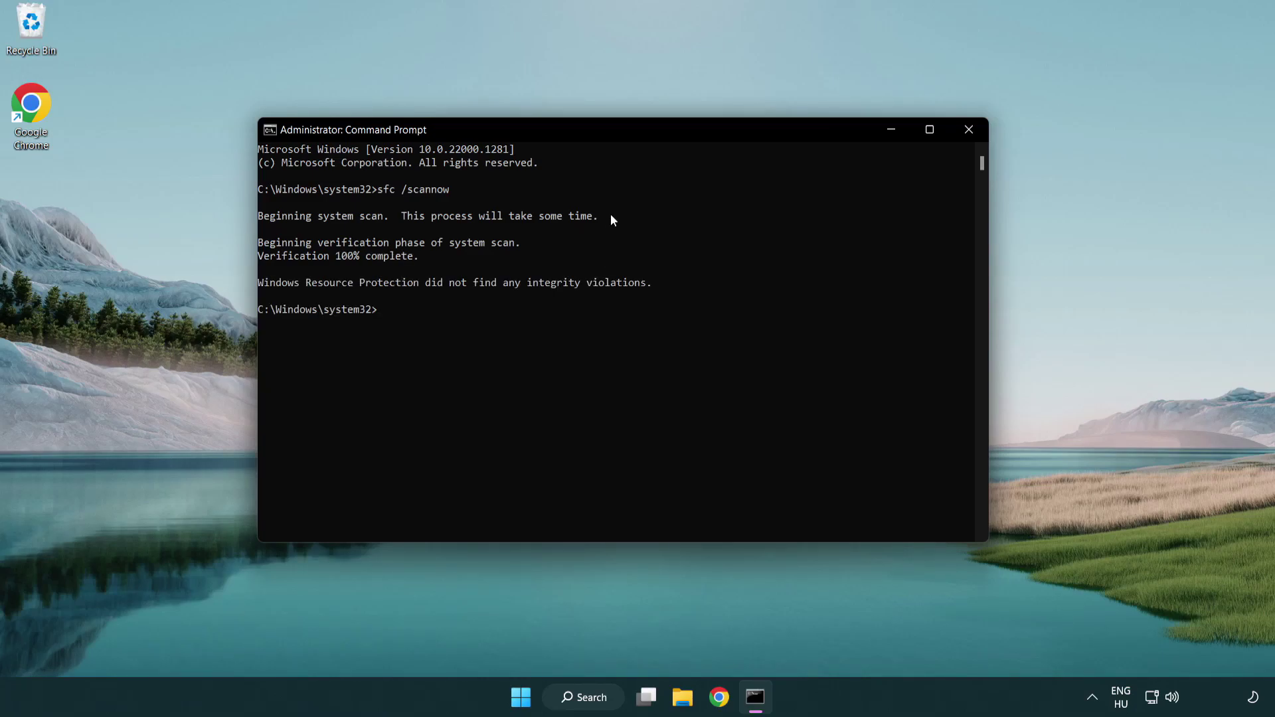
click(971, 132)
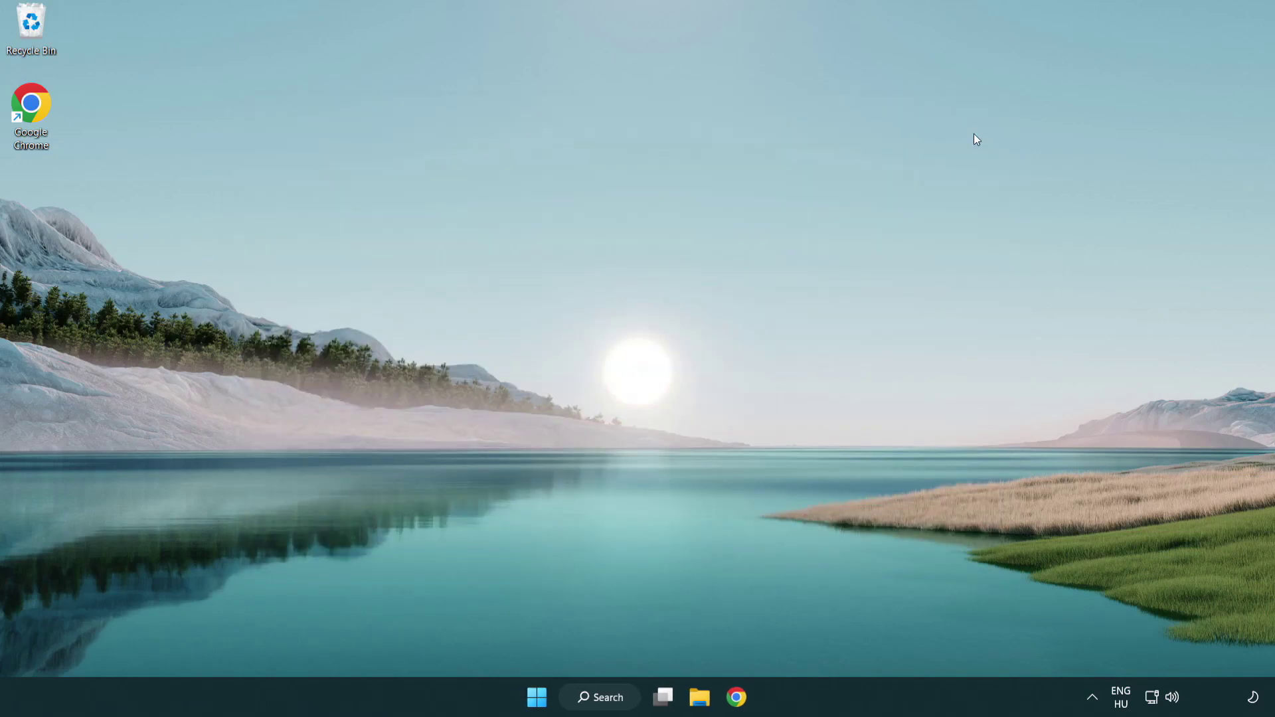
click(538, 698)
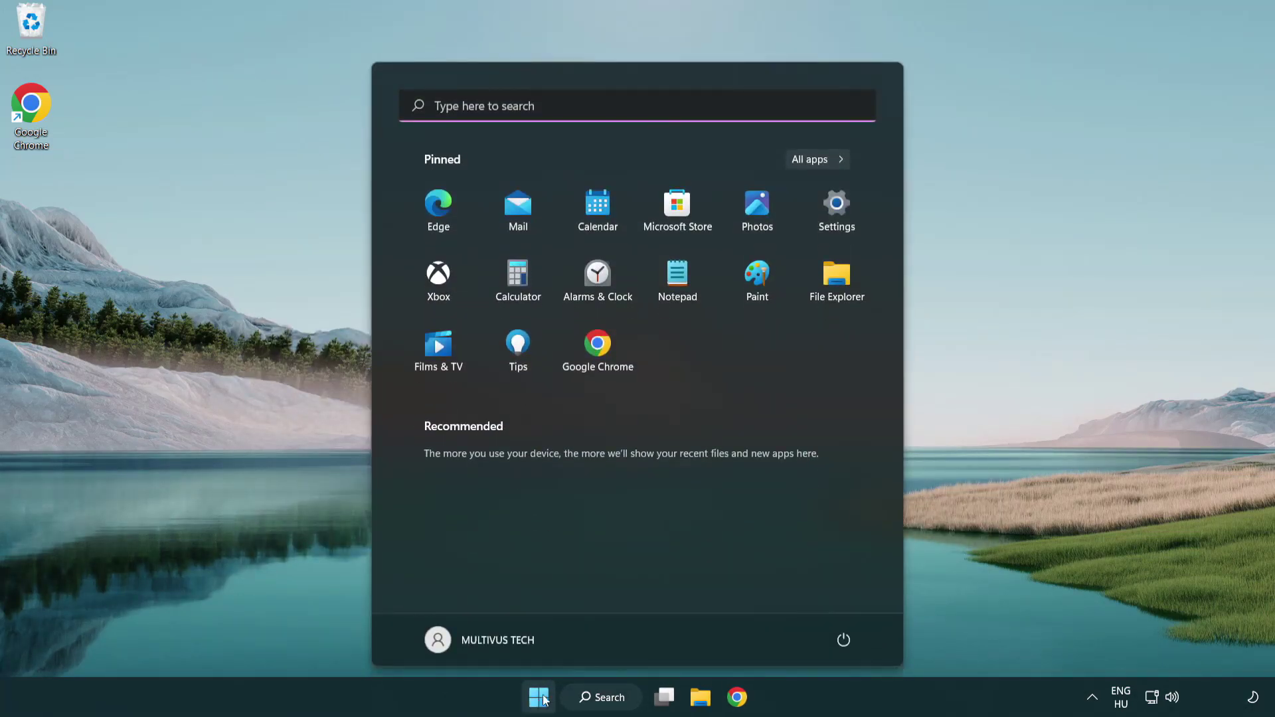
click(845, 640)
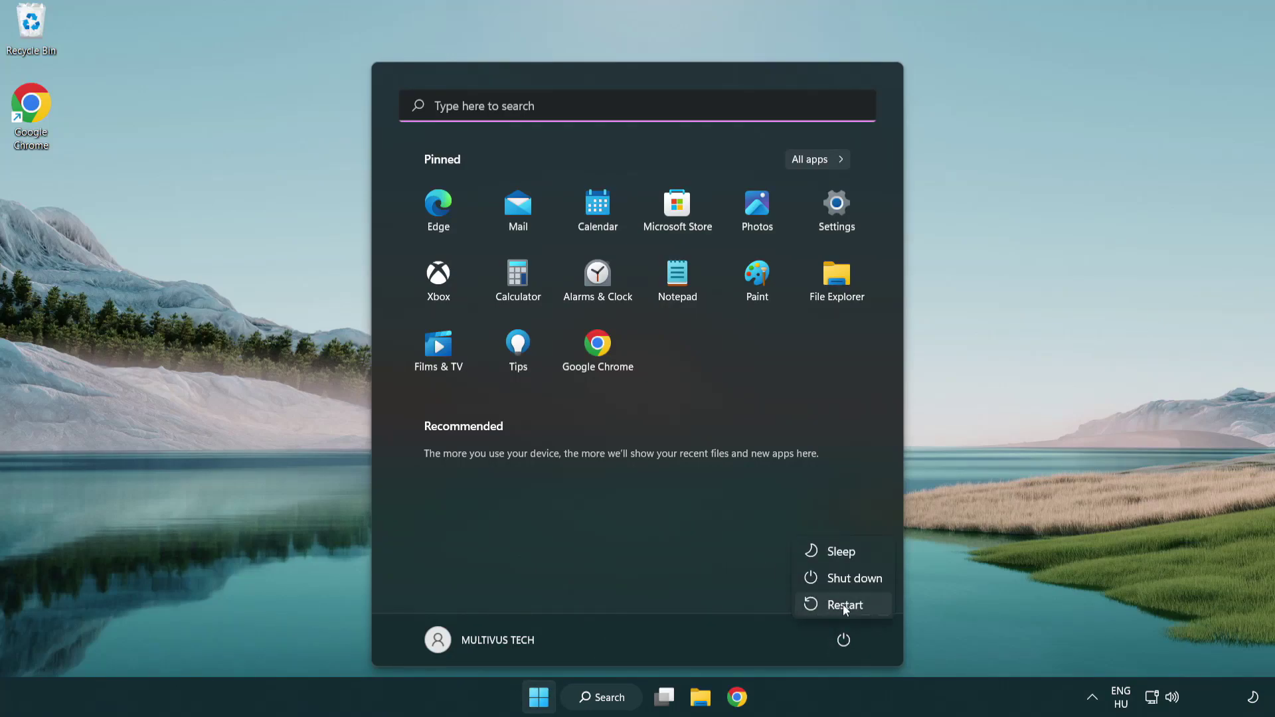